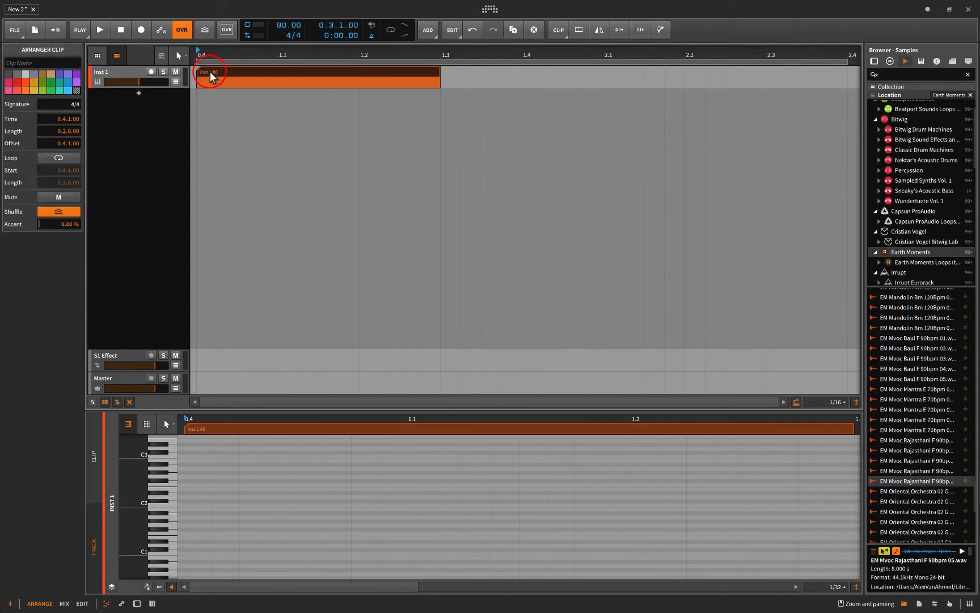
Step: Create empty launcher clips on the Master track in Scene 1, Scene 2 and Scene 3
{"action": "left_click", "coordinate": [67, 104]}
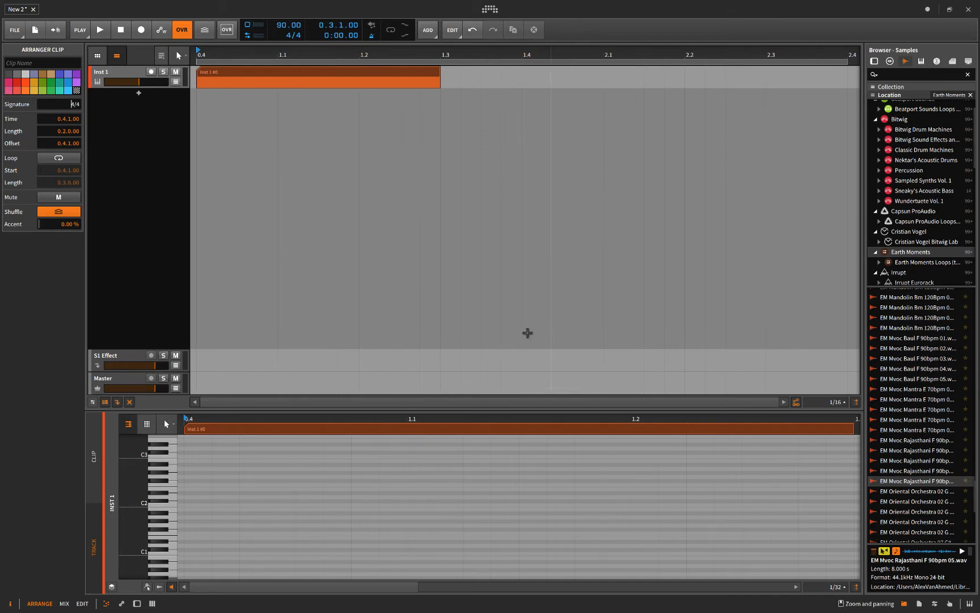
{"action": "left_click", "coordinate": [123, 380]}
{"action": "left_click", "coordinate": [127, 342]}
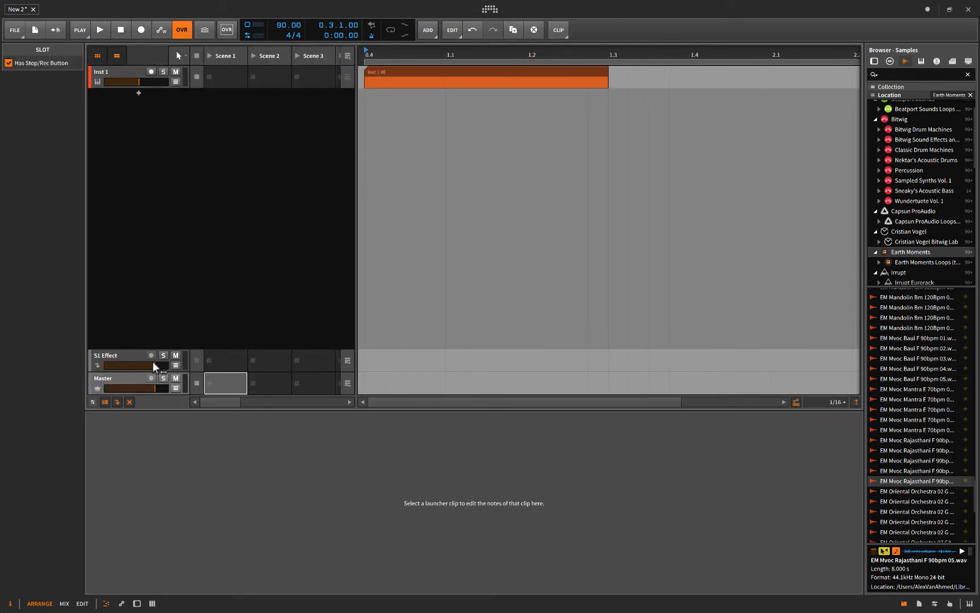
{"action": "left_click", "coordinate": [236, 379]}
{"action": "left_click", "coordinate": [272, 381]}
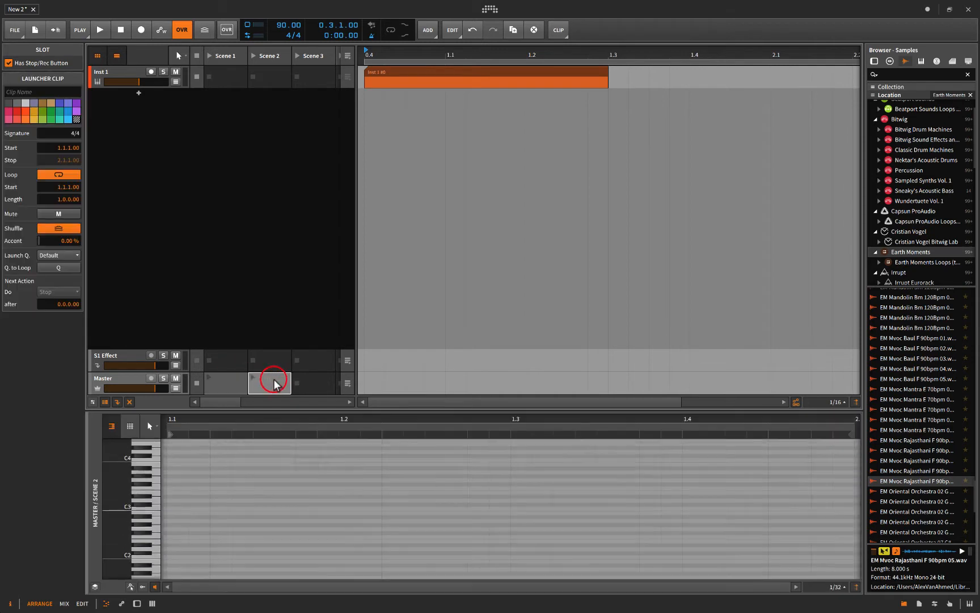
{"action": "left_click", "coordinate": [311, 379]}
{"action": "left_click", "coordinate": [235, 385]}
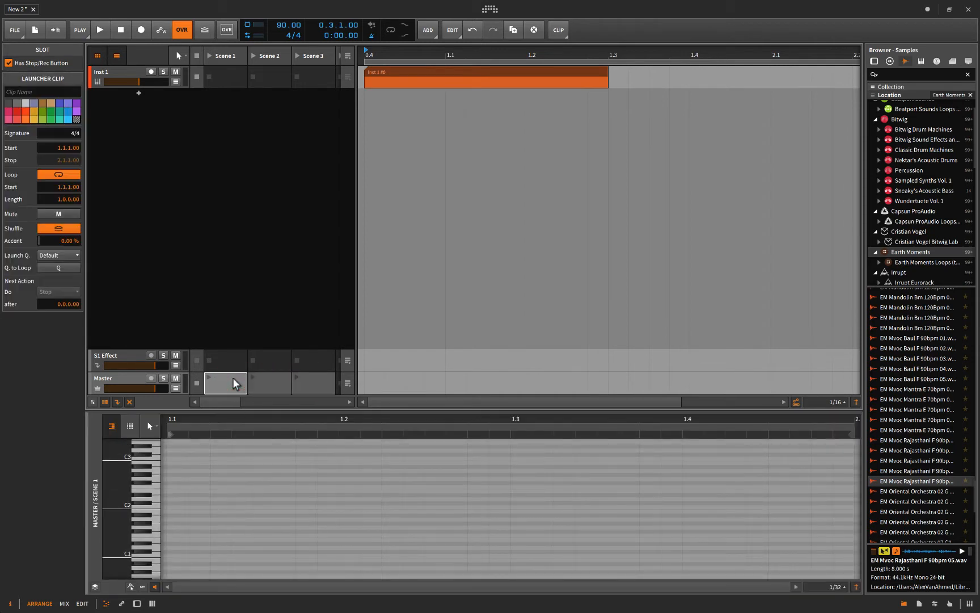
Step: Set the Master clips' time signatures to 3/4 in Scene 1, 5/4 in Scene 2 and 3/4 in Scene 3
{"action": "left_click", "coordinate": [70, 132]}
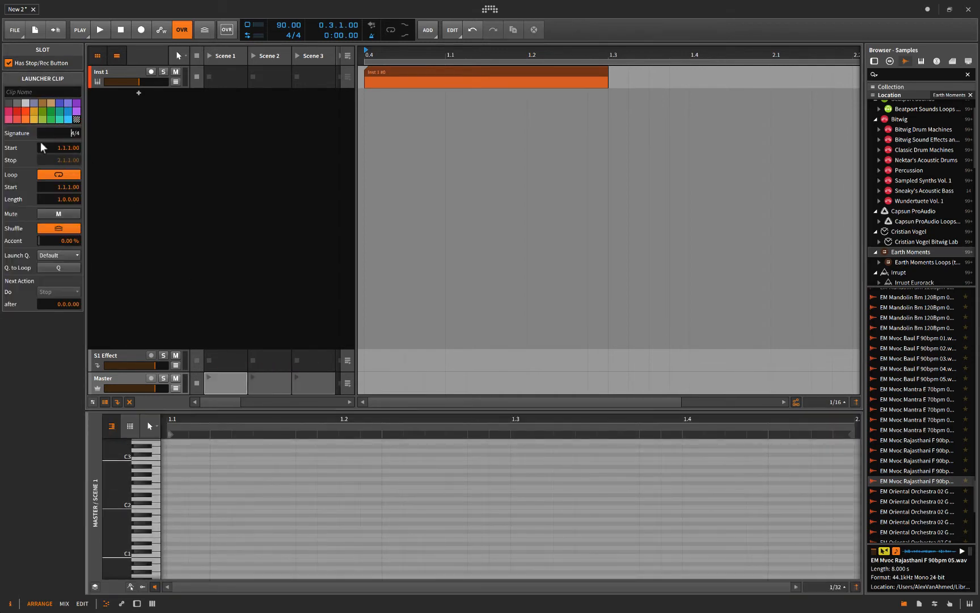
{"action": "type", "text": "3"}
{"action": "left_click", "coordinate": [260, 384]}
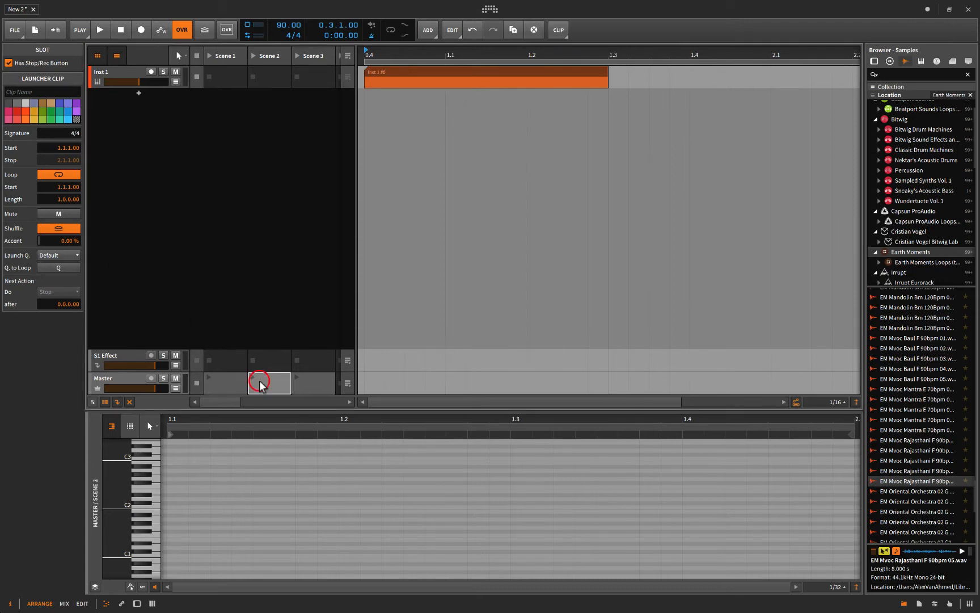
{"action": "left_click", "coordinate": [71, 133]}
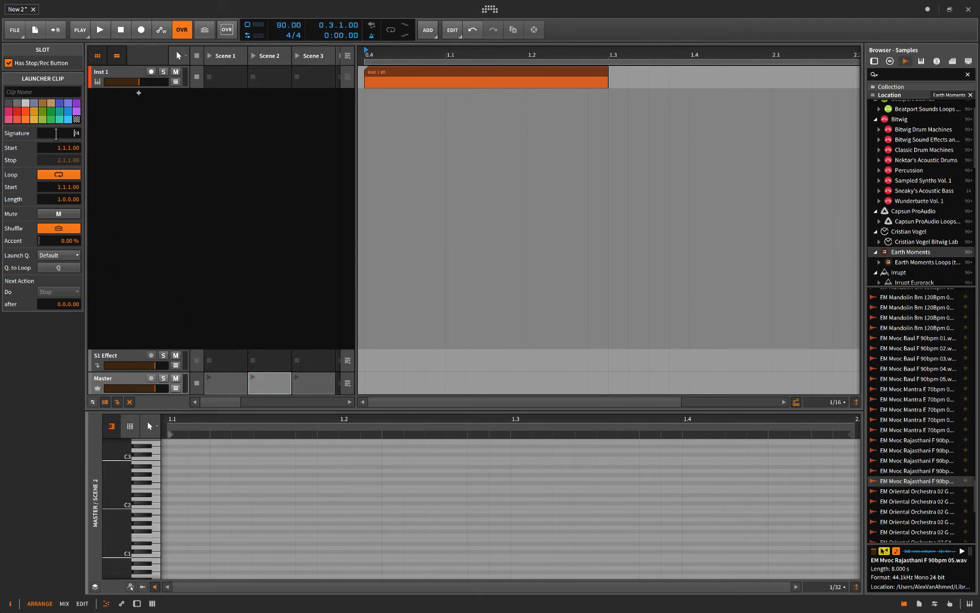
{"action": "left_click", "coordinate": [304, 378]}
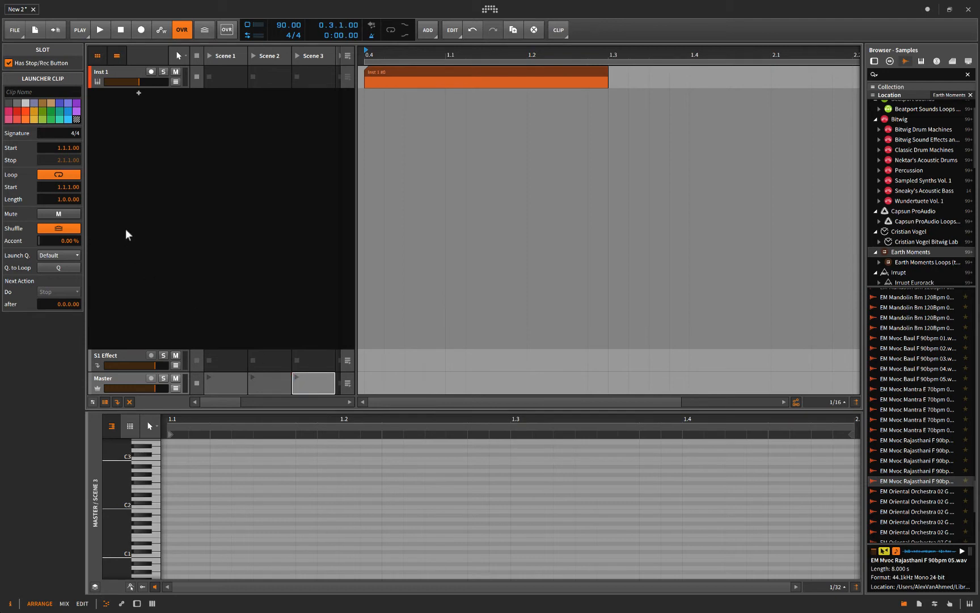
{"action": "left_click", "coordinate": [74, 134]}
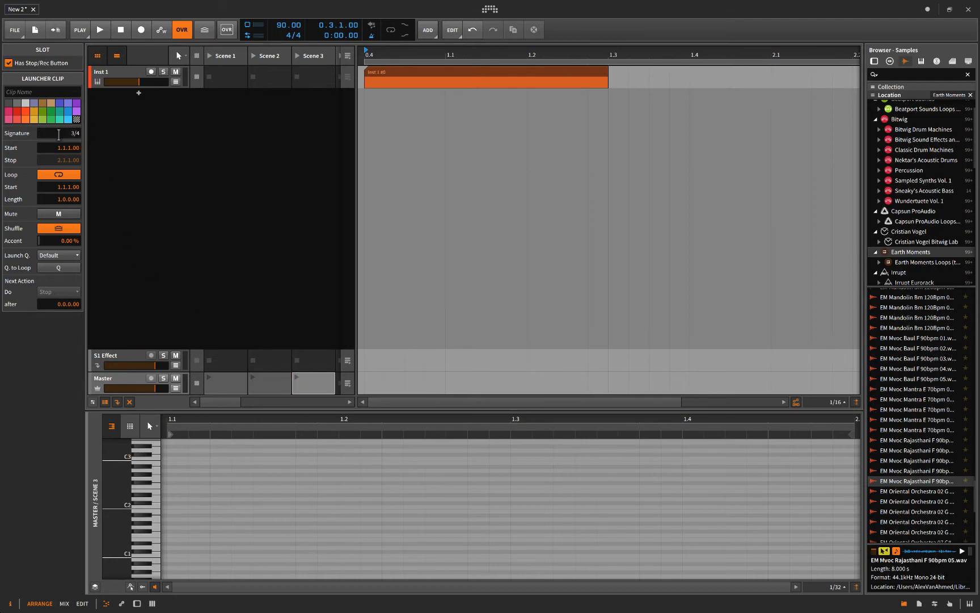
Step: Launch Scene 1 and set the project tempo to 110 BPM, restarting playback at that tempo
{"action": "left_click", "coordinate": [227, 382]}
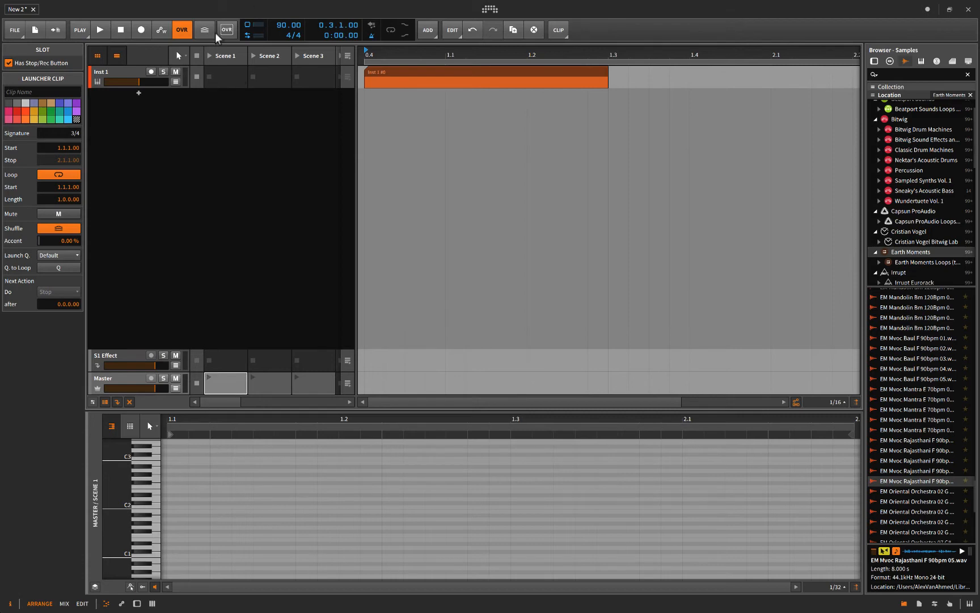
{"action": "left_click", "coordinate": [209, 56]}
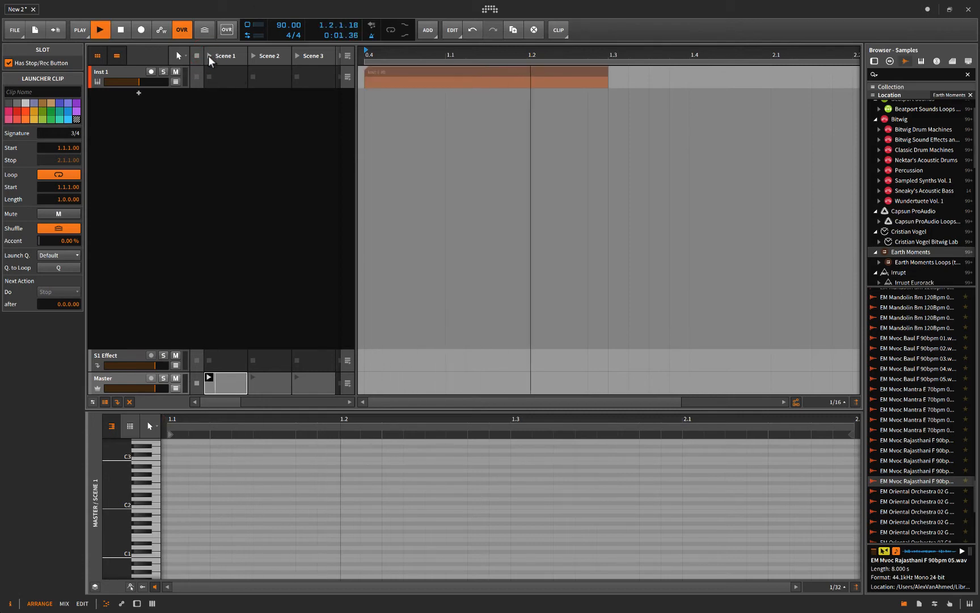
{"action": "left_click", "coordinate": [283, 26]}
{"action": "left_click", "coordinate": [283, 28]}
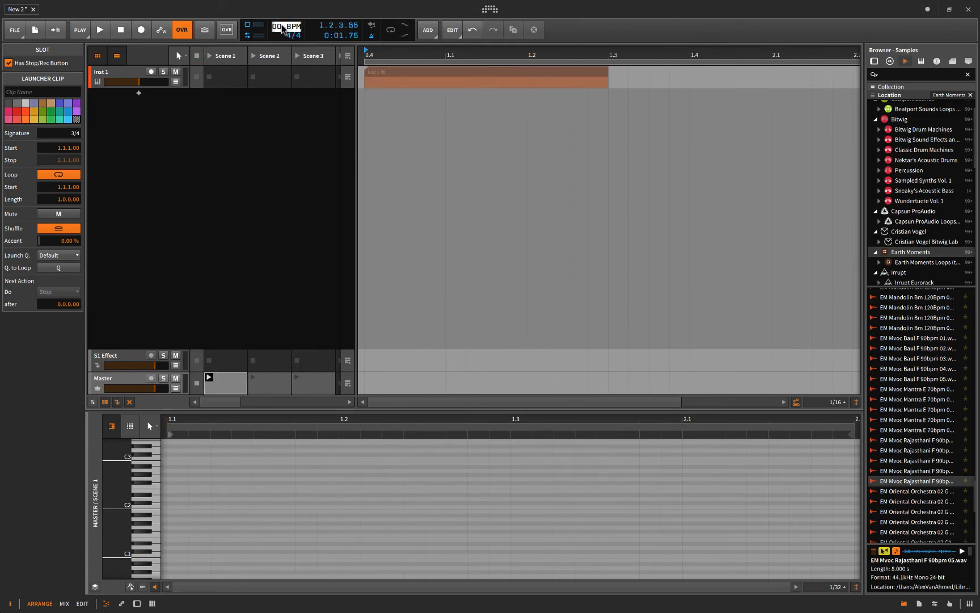
{"action": "type", "text": "110"}
{"action": "key", "text": "Return"}
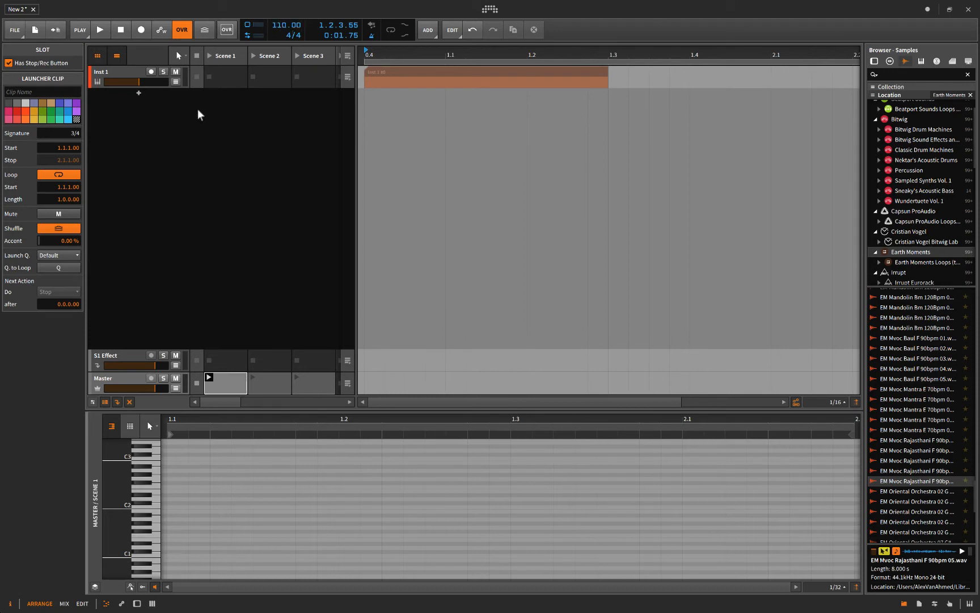
{"action": "key", "text": "space"}
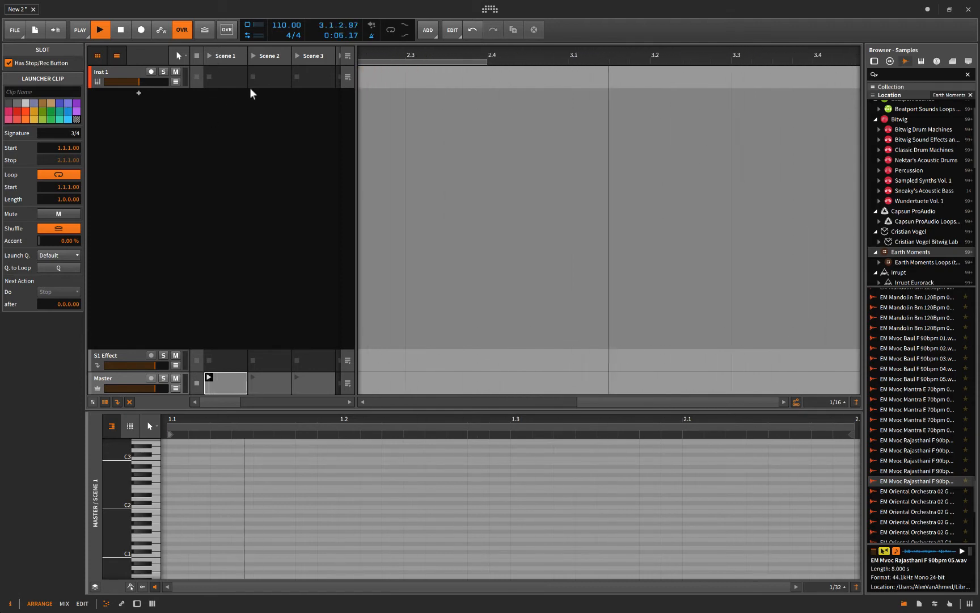
Step: Launch Scene 2 and Scene 3 in turn during playback to check their time signature changes, and stop playback
{"action": "left_click", "coordinate": [254, 56]}
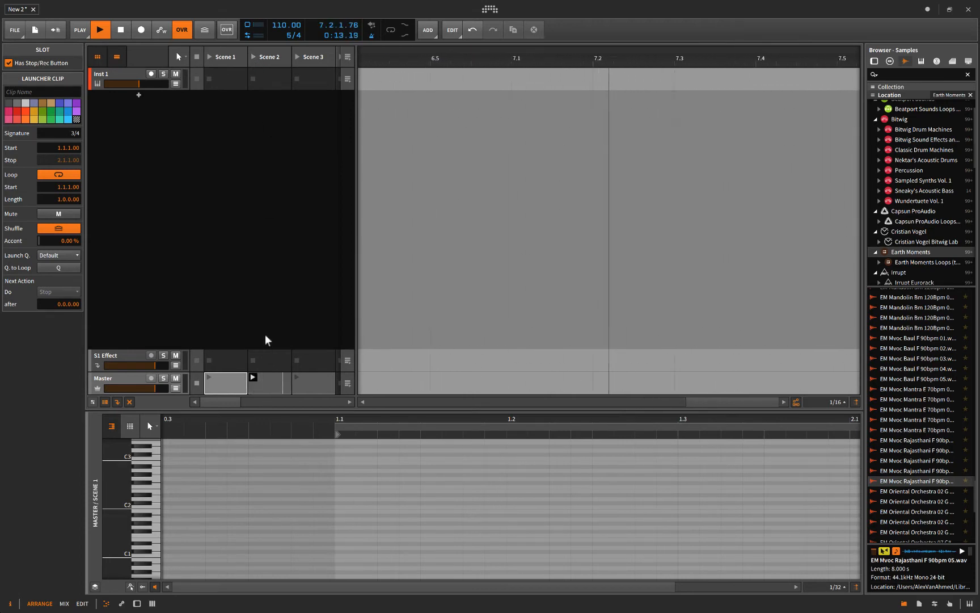
{"action": "left_click", "coordinate": [299, 57]}
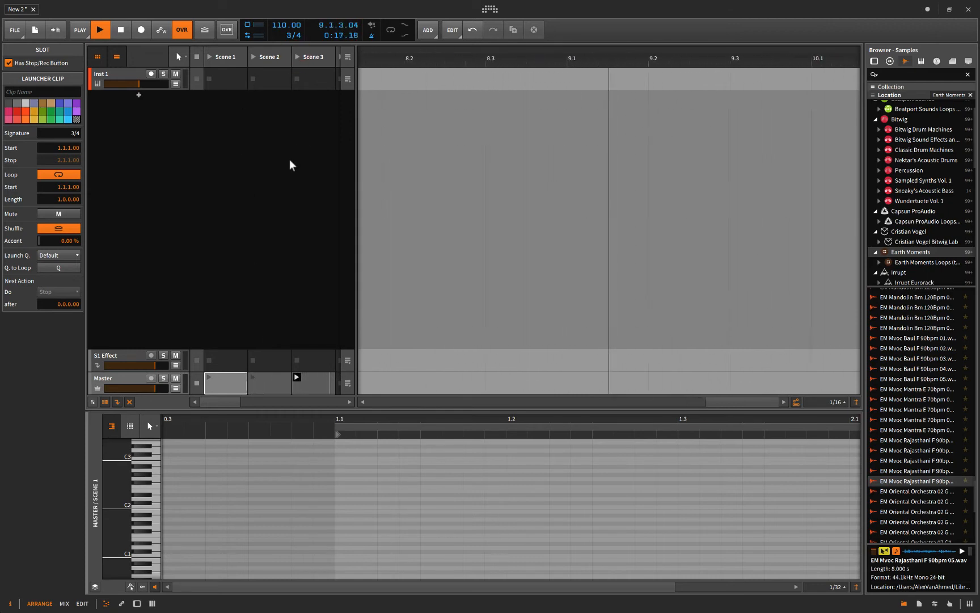
{"action": "key", "text": "space"}
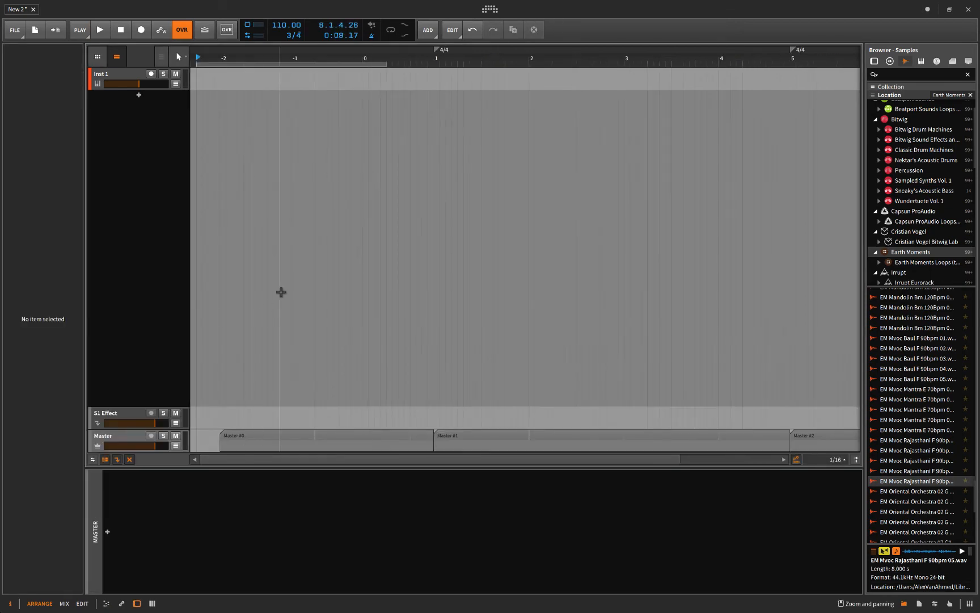
Step: Examine the Master track clips and the time signature markers along the arranger timeline
{"action": "scroll", "coordinate": [504, 249], "scroll_direction": "right", "scroll_amount": 3}
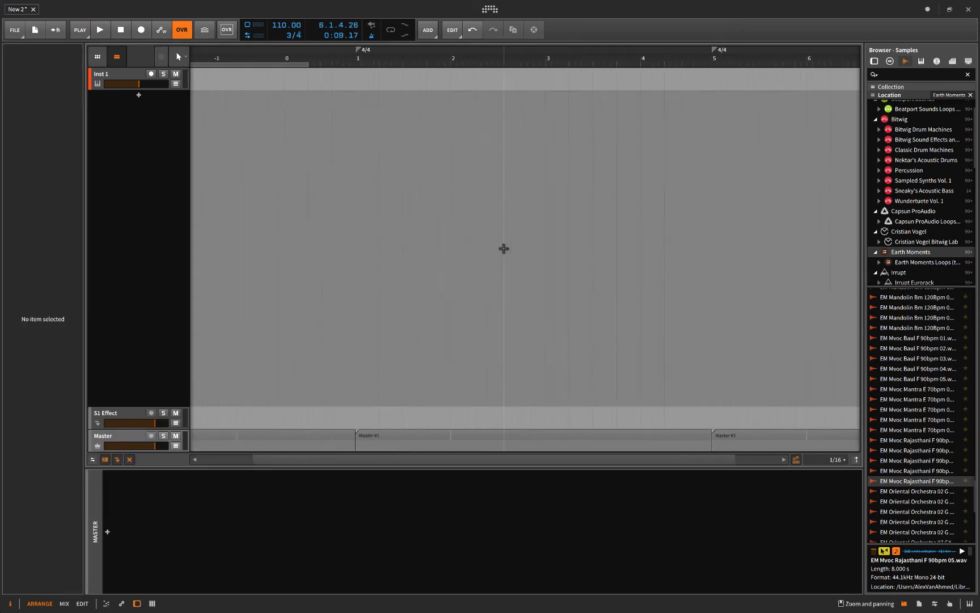
{"action": "scroll", "coordinate": [504, 249], "scroll_direction": "left", "scroll_amount": 3}
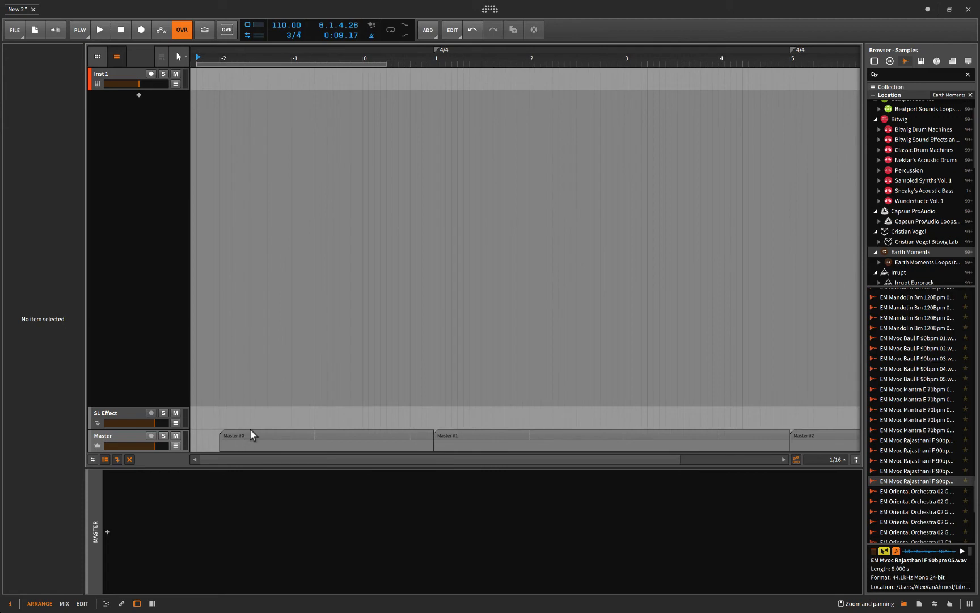
{"action": "left_click", "coordinate": [131, 441]}
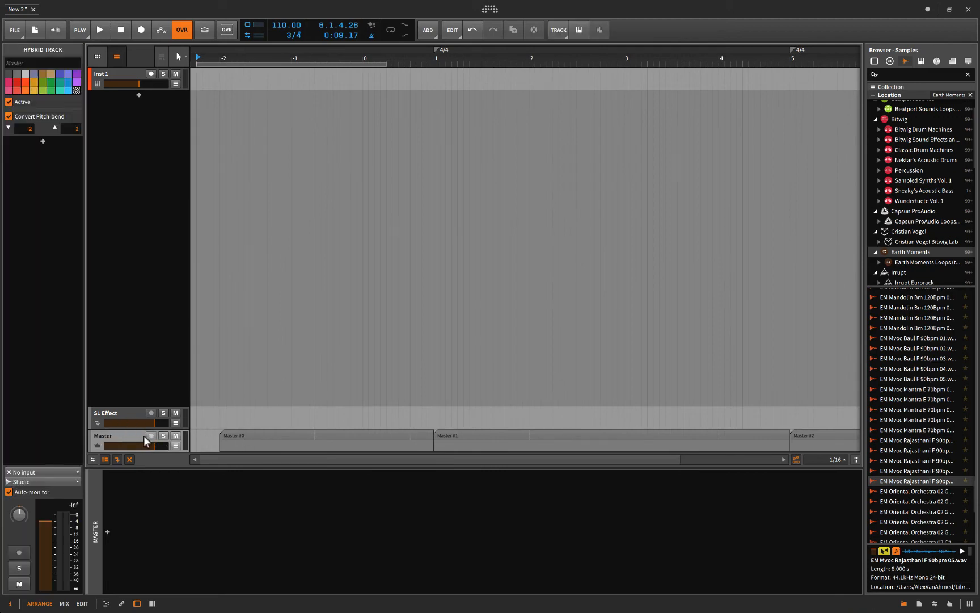
{"action": "left_click_drag", "start_coordinate": [193, 436], "coordinate": [240, 431]}
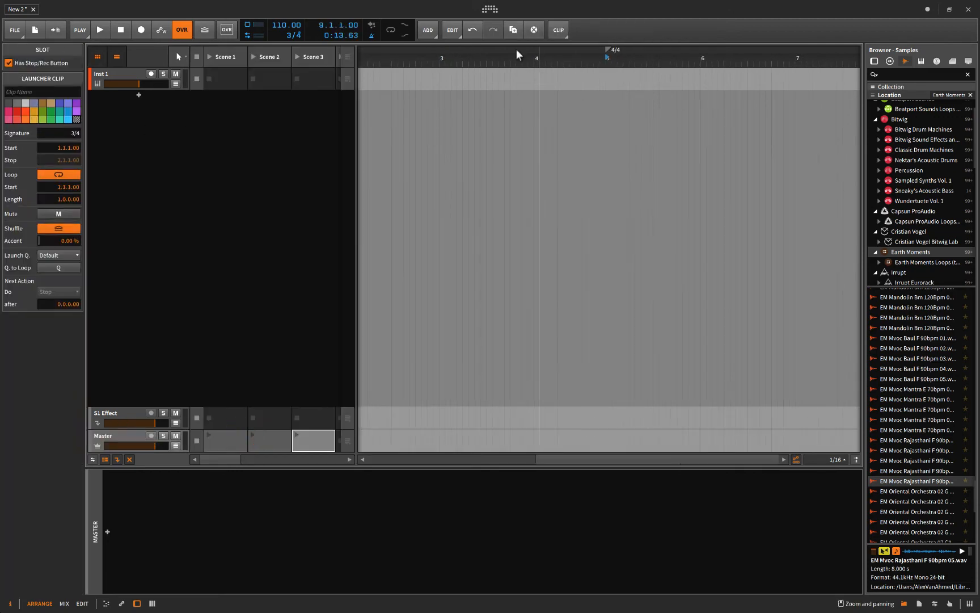
Step: Replace the current project with a new one, discarding the unsaved changes, and activate its audio engine
{"action": "left_click", "coordinate": [33, 9]}
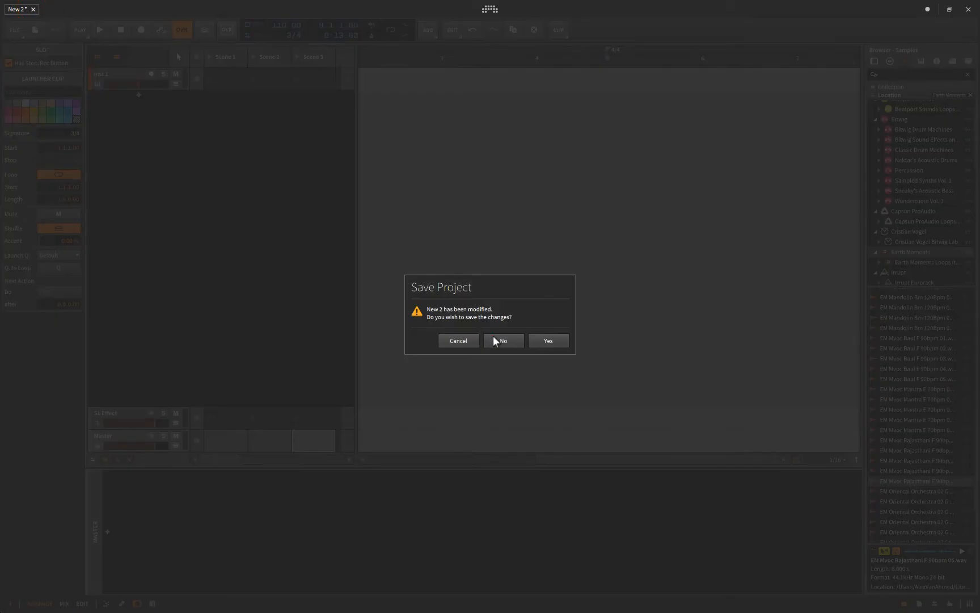
{"action": "left_click", "coordinate": [500, 339]}
{"action": "left_click", "coordinate": [337, 47]}
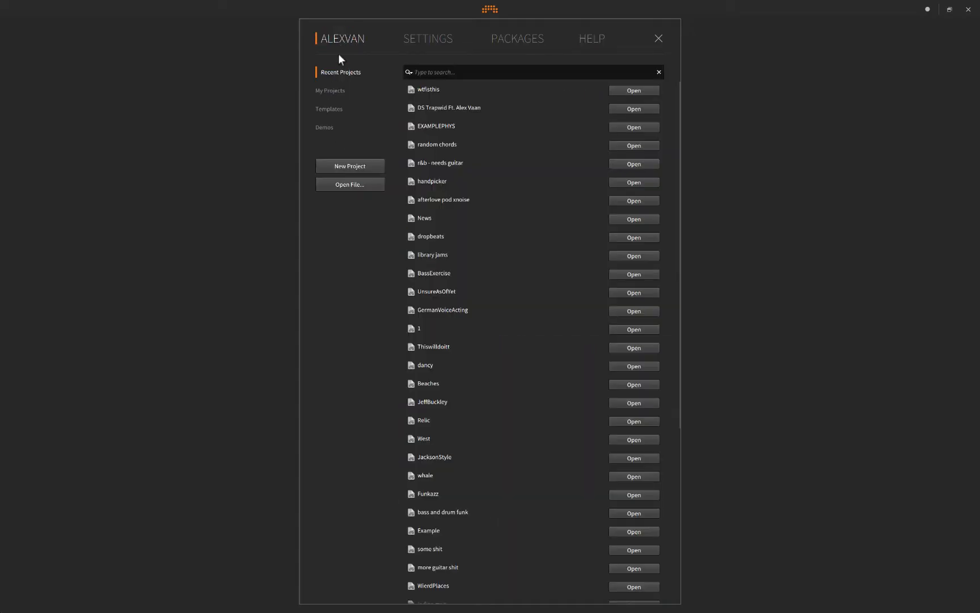
{"action": "left_click", "coordinate": [345, 162]}
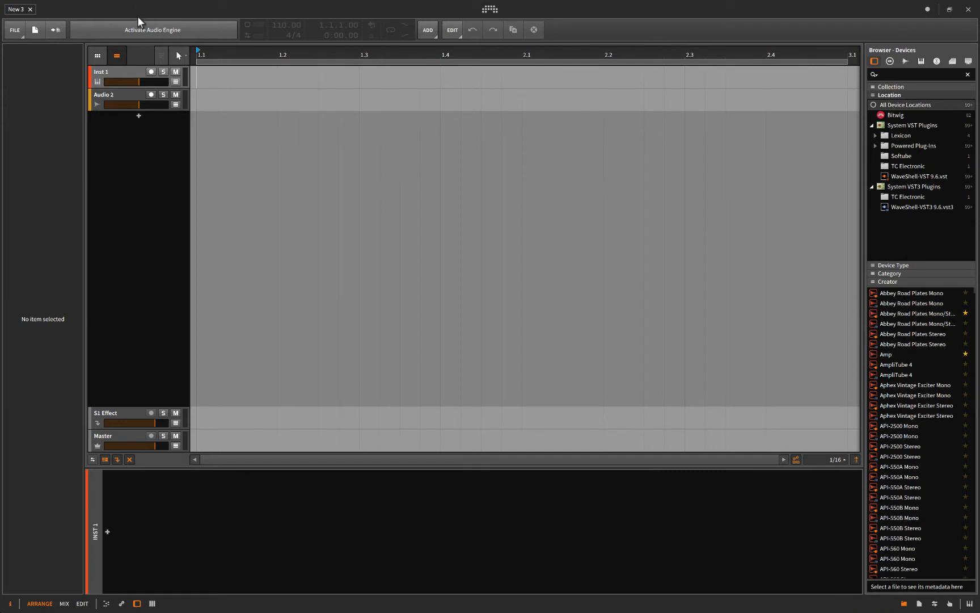
{"action": "left_click", "coordinate": [140, 30]}
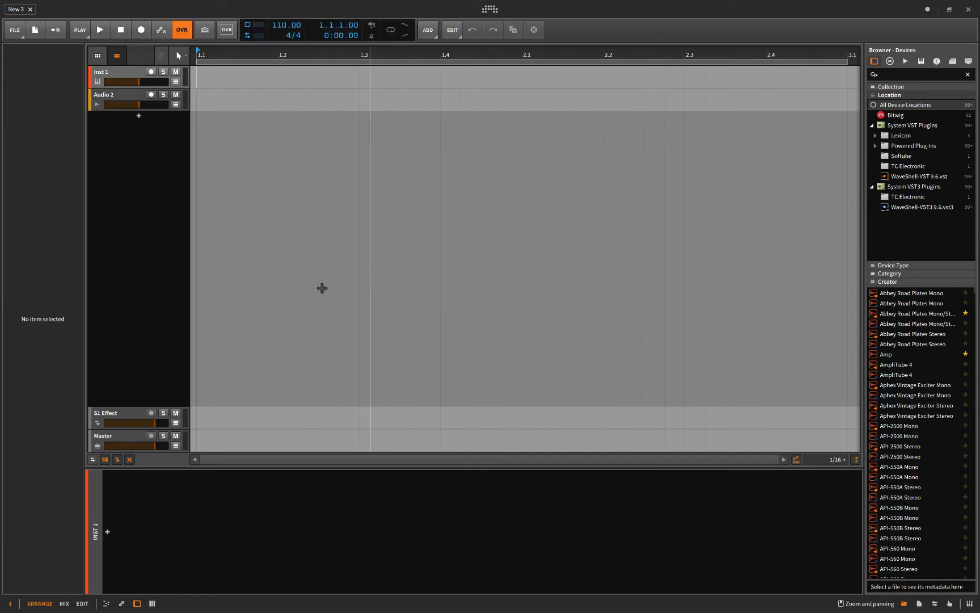
Step: Show the clip launcher and create a Master track clip in Scene 1 with a 3/4 time signature
{"action": "left_click", "coordinate": [111, 437]}
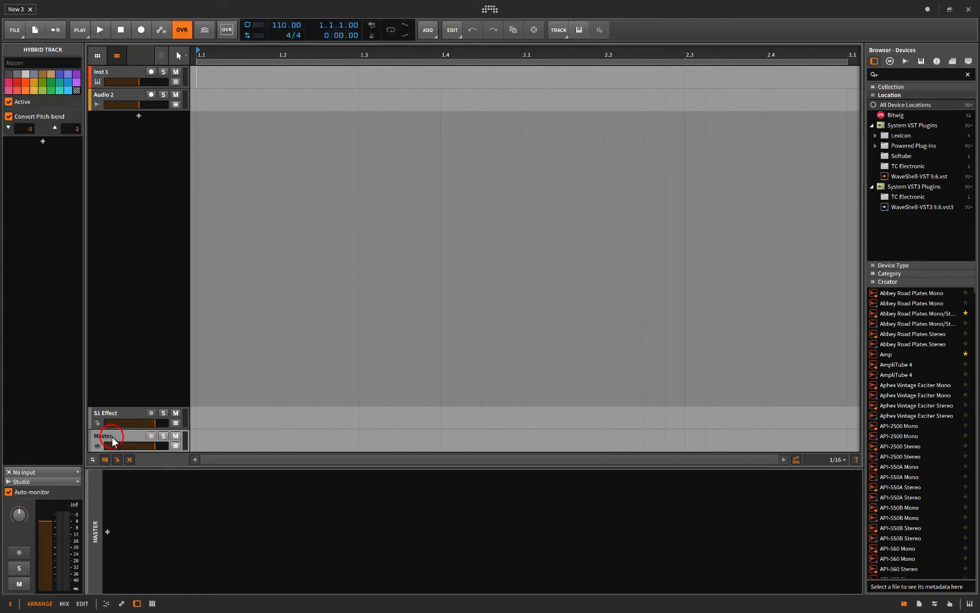
{"action": "key", "text": "l"}
{"action": "left_click", "coordinate": [233, 442]}
{"action": "double_click", "coordinate": [233, 441]}
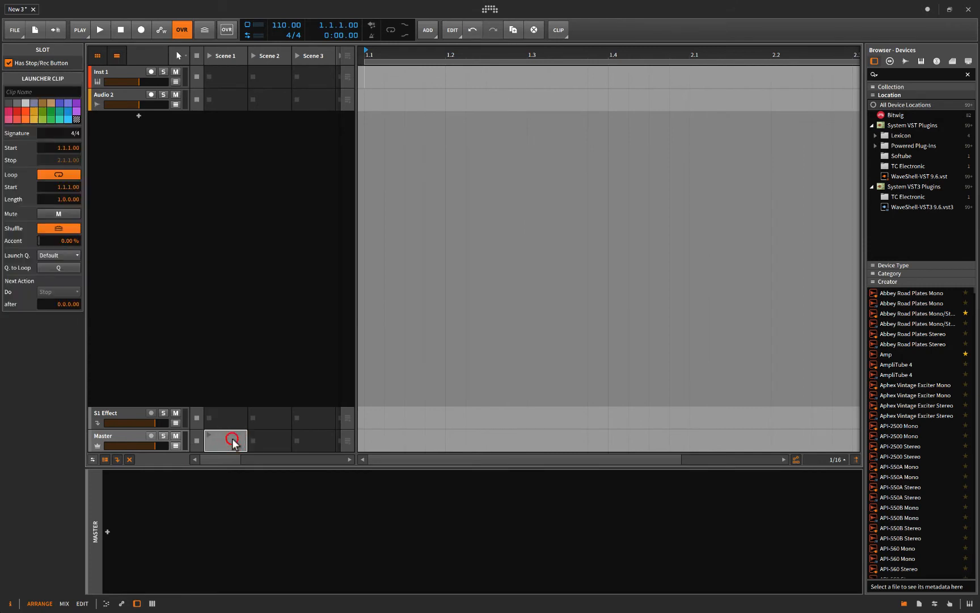
{"action": "left_click", "coordinate": [73, 133]}
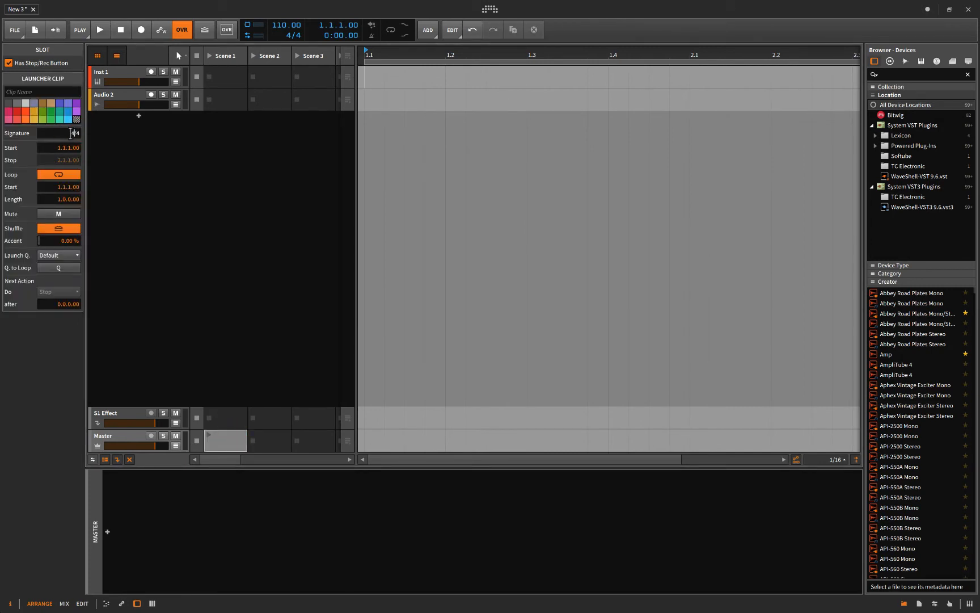
Step: Create Master track clips in Scene 2 with a 2/4 time signature and in Scene 3 with 3/4
{"action": "left_click", "coordinate": [258, 436]}
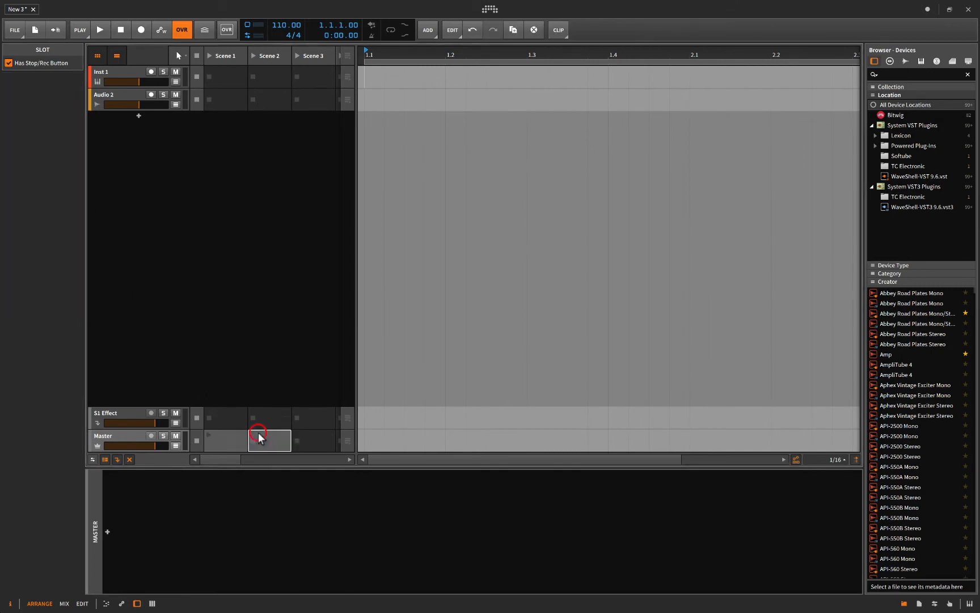
{"action": "double_click", "coordinate": [270, 440]}
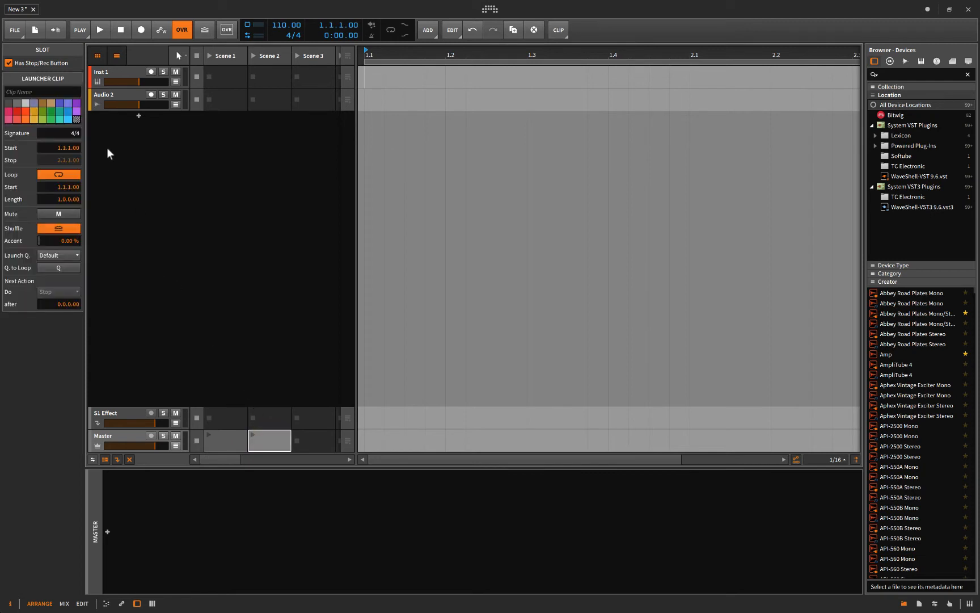
{"action": "left_click", "coordinate": [73, 133]}
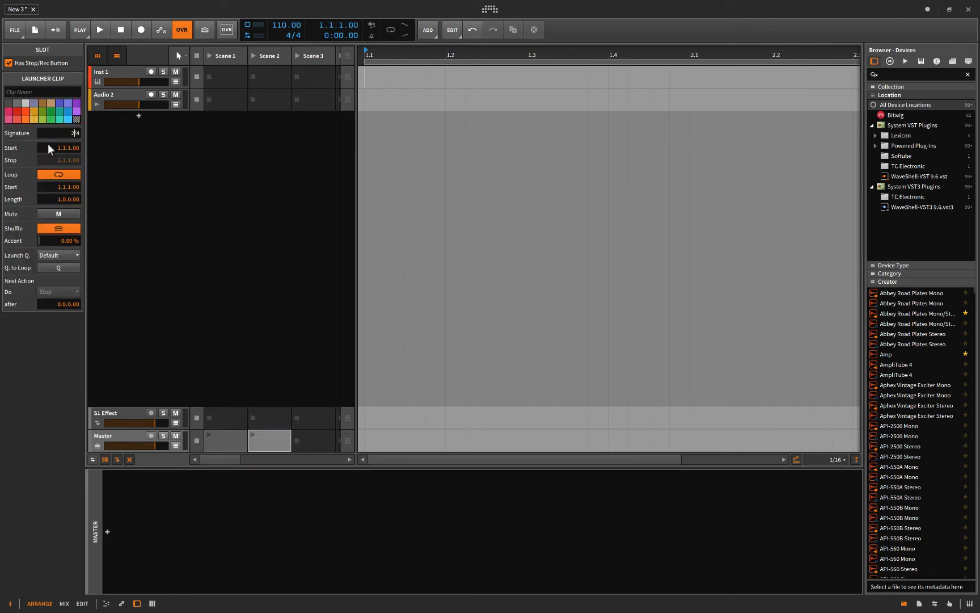
{"action": "double_click", "coordinate": [312, 441]}
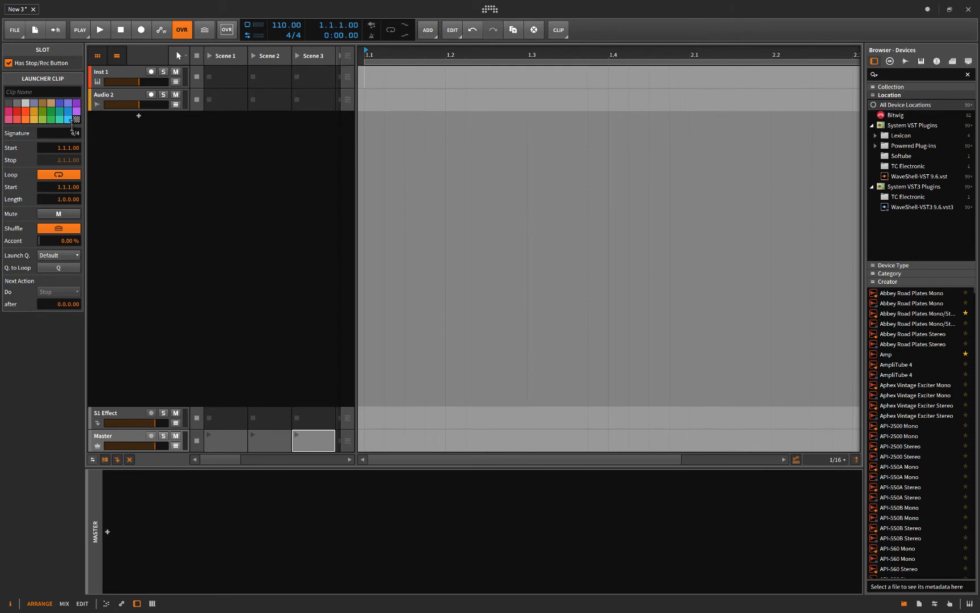
{"action": "left_click", "coordinate": [74, 134]}
{"action": "type", "text": "3"}
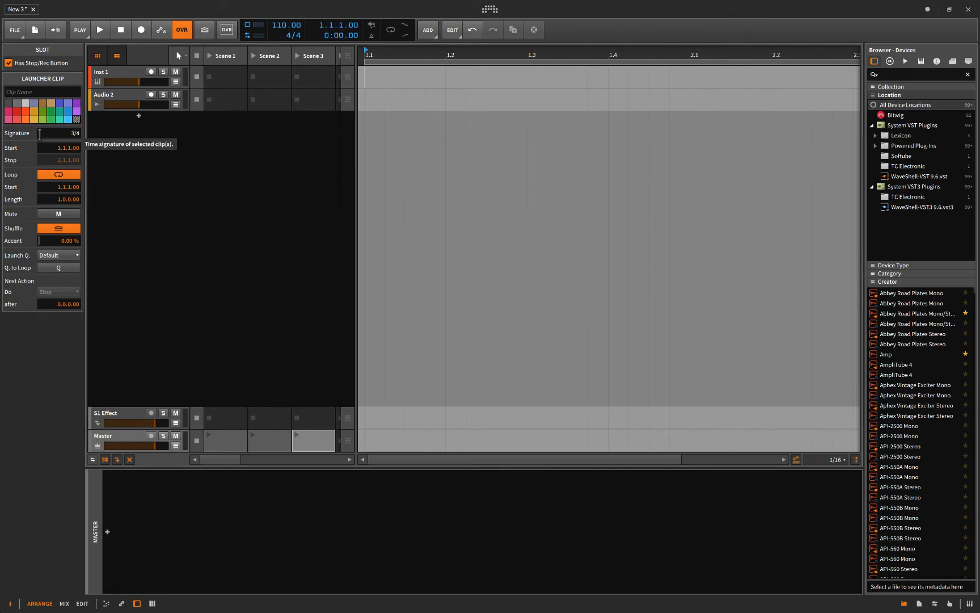
Step: Launch Scene 1 to check its time signature change, and stop playback
{"action": "left_click", "coordinate": [211, 56]}
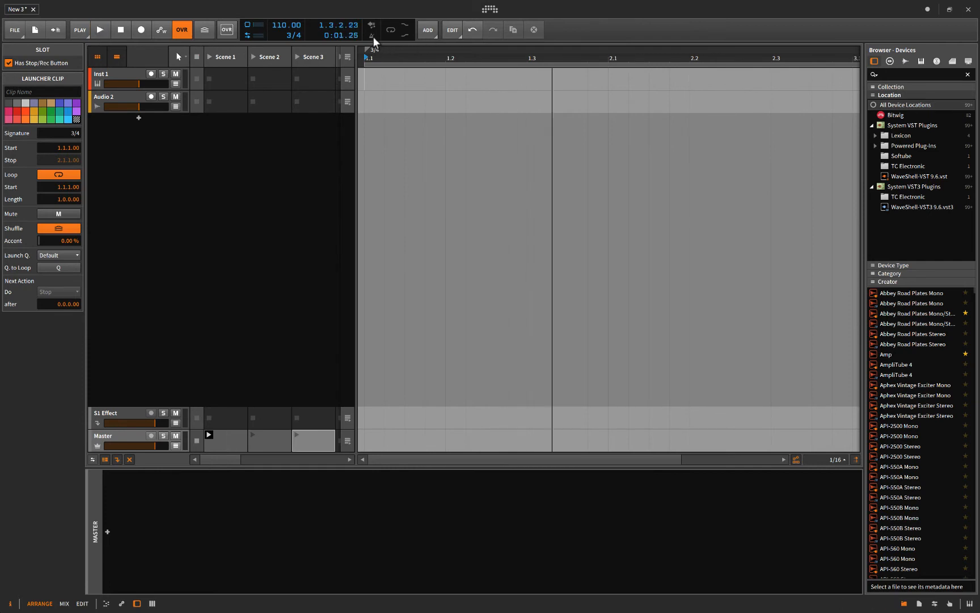
{"action": "left_click", "coordinate": [120, 30]}
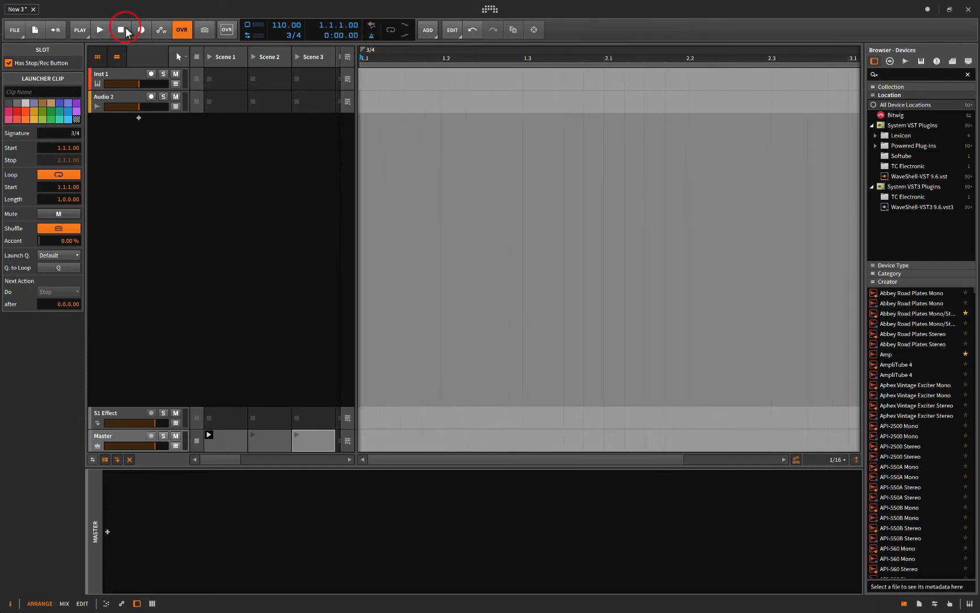
Step: Launch Scenes 1, 2 and 3 in turn, stop playback, and check the time signature markers in the arranger timeline
{"action": "left_click", "coordinate": [210, 56]}
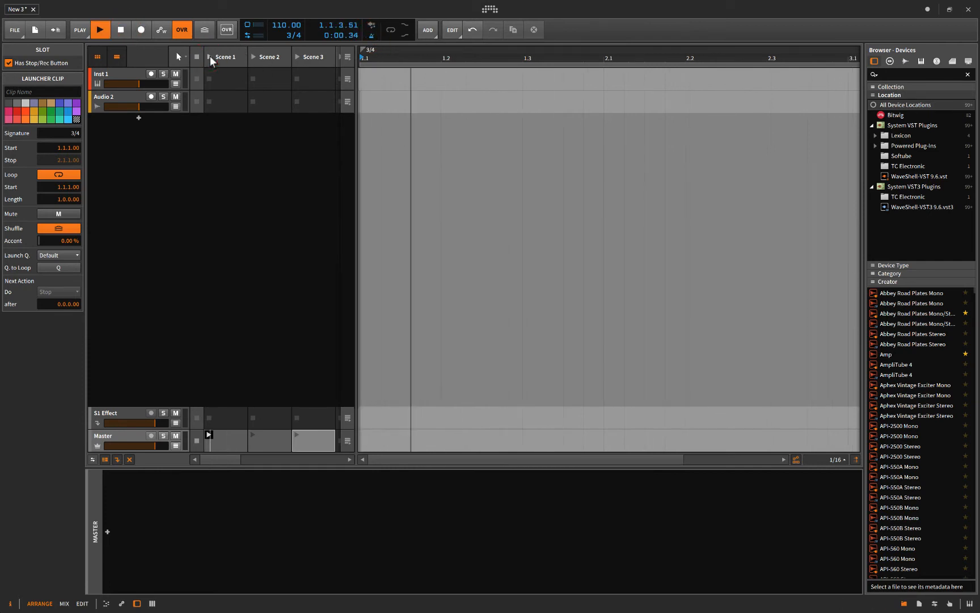
{"action": "left_click", "coordinate": [253, 57]}
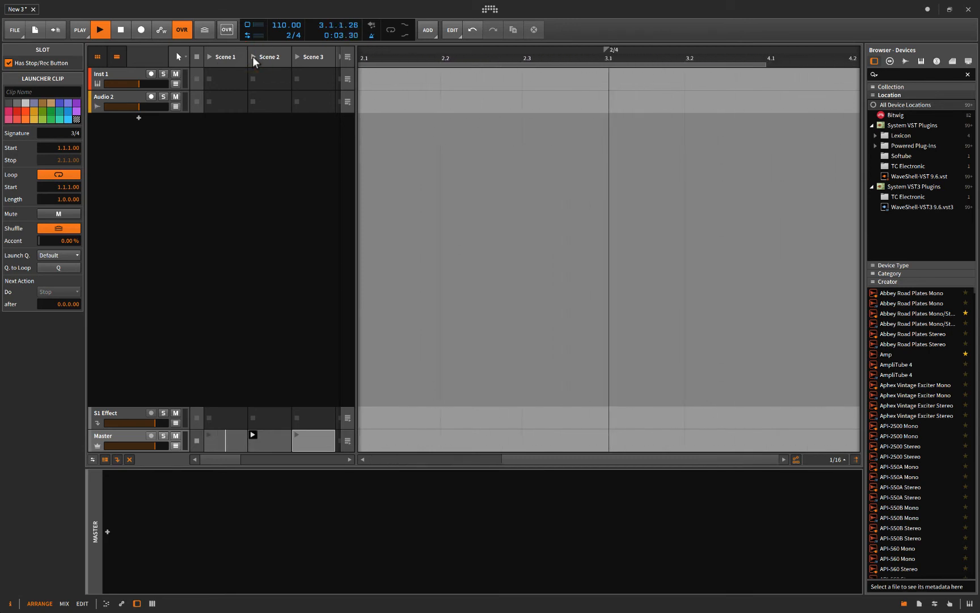
{"action": "left_click", "coordinate": [297, 57]}
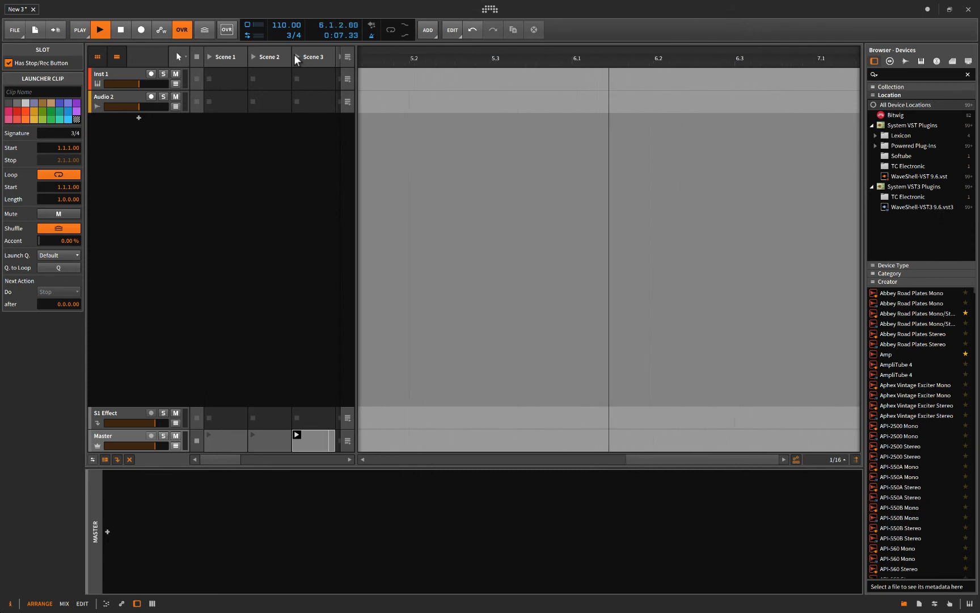
{"action": "key", "text": "space"}
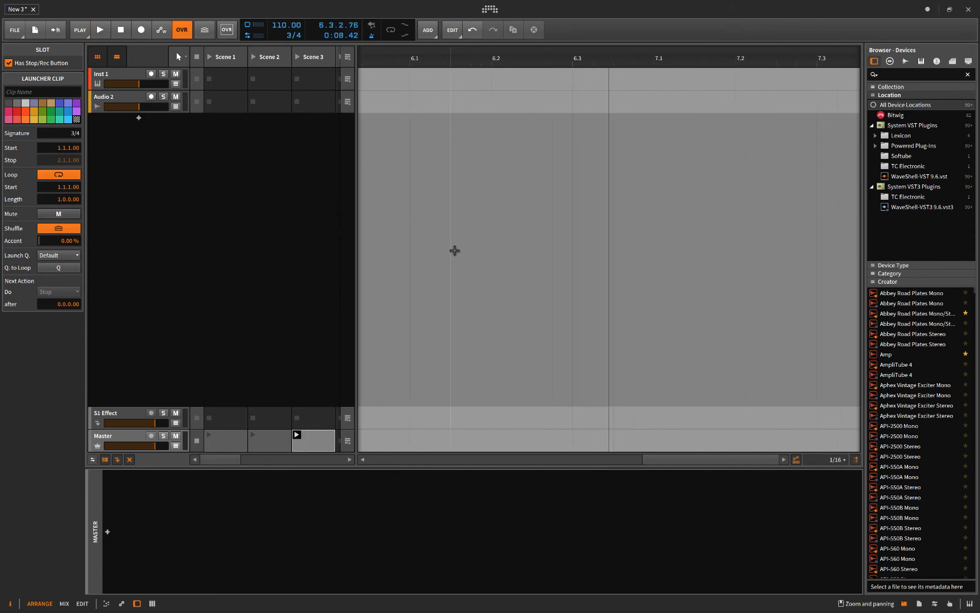
{"action": "scroll", "coordinate": [454, 251], "scroll_direction": "down", "scroll_amount": 8}
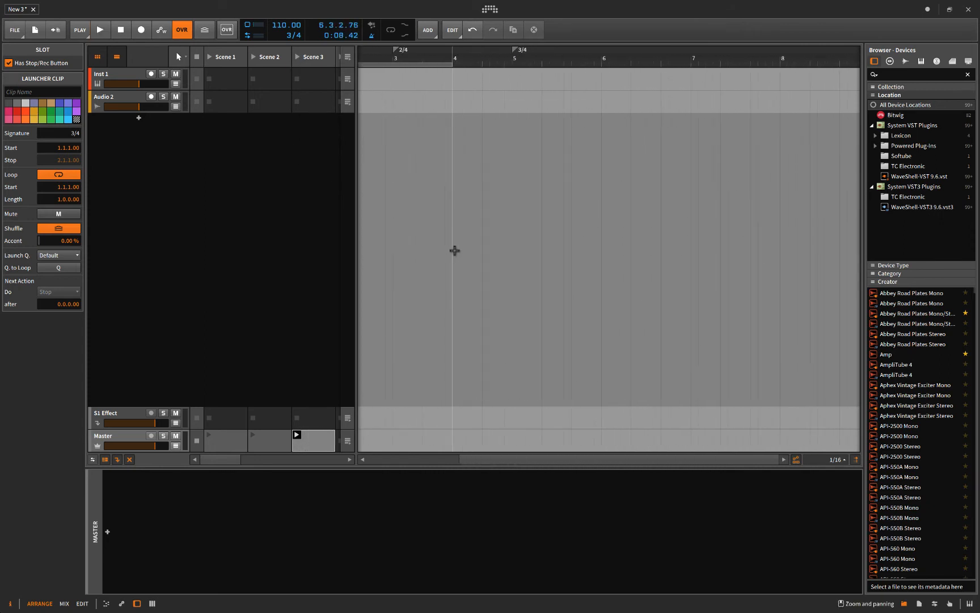
{"action": "scroll", "coordinate": [455, 249], "scroll_direction": "left", "scroll_amount": 3}
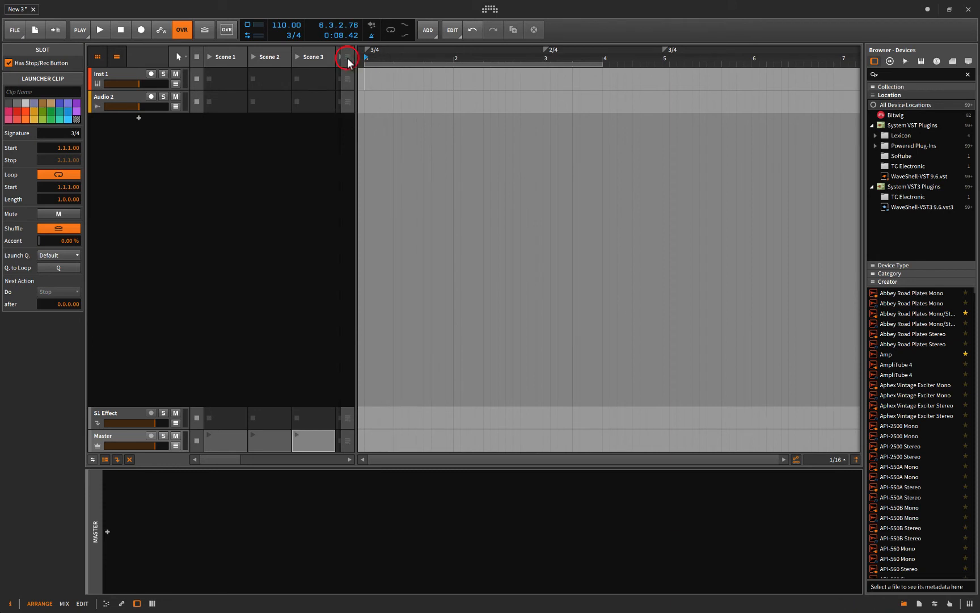
Step: Play the arrangement from its start, inspect the Master track clips in Scenes 1 to 3, and stop playback
{"action": "left_click", "coordinate": [366, 84]}
{"action": "key", "text": "space"}
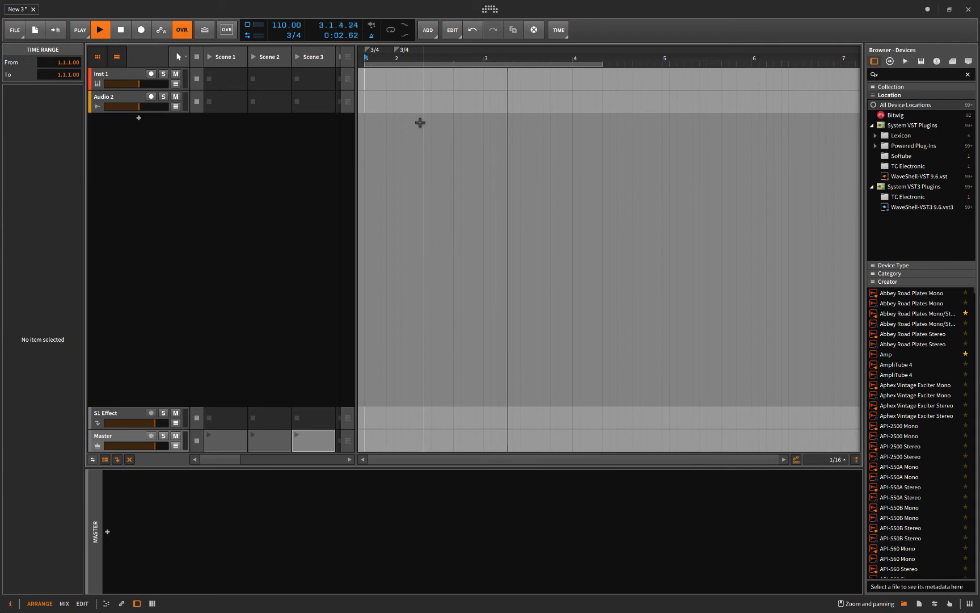
{"action": "double_click", "coordinate": [222, 443]}
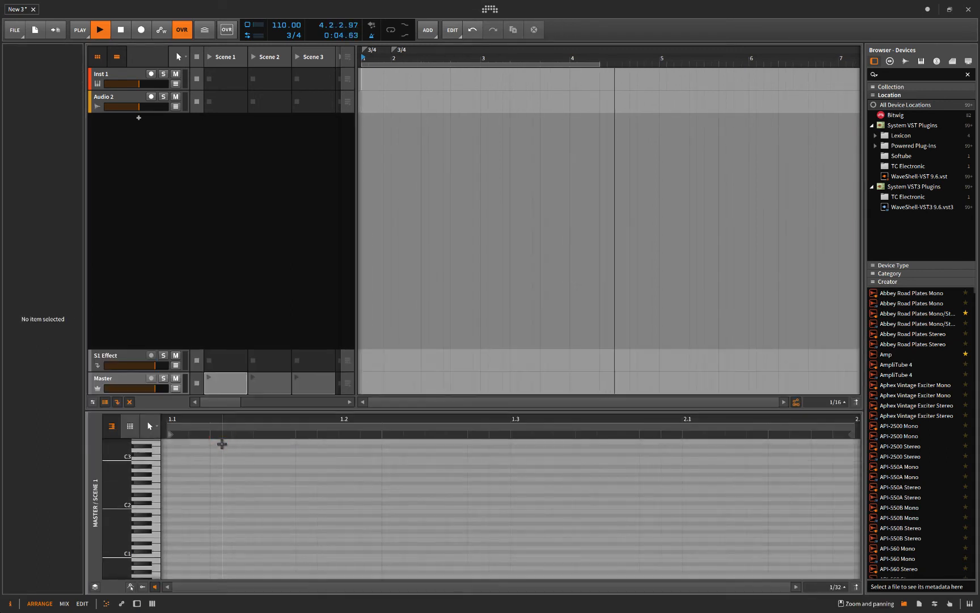
{"action": "double_click", "coordinate": [268, 384]}
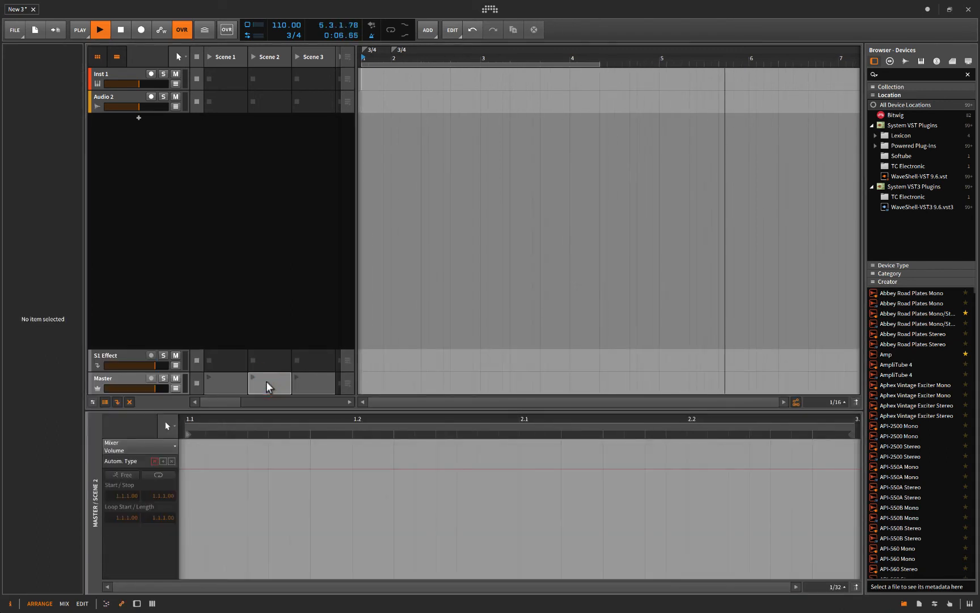
{"action": "left_click", "coordinate": [308, 385]}
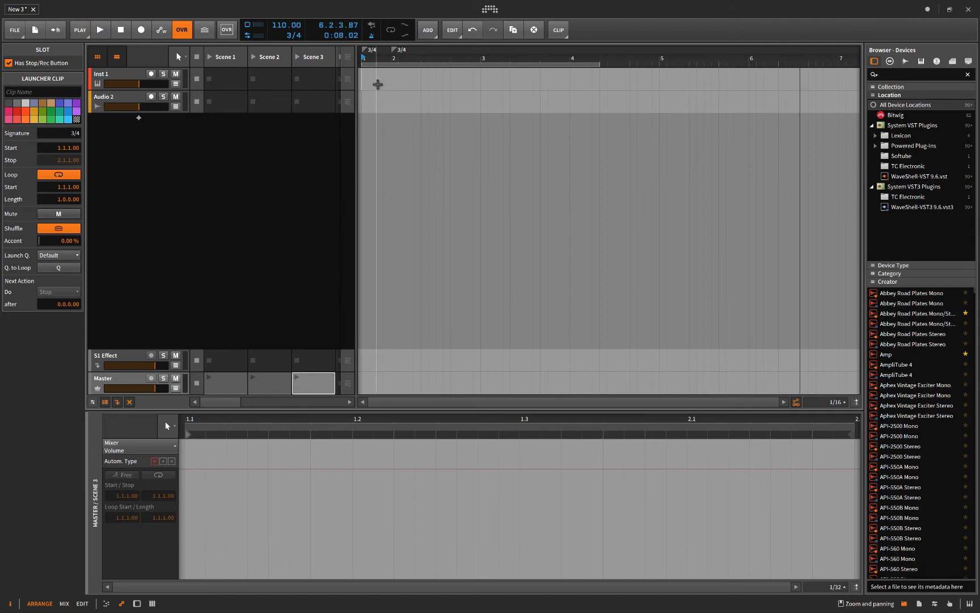
{"action": "left_click", "coordinate": [233, 385]}
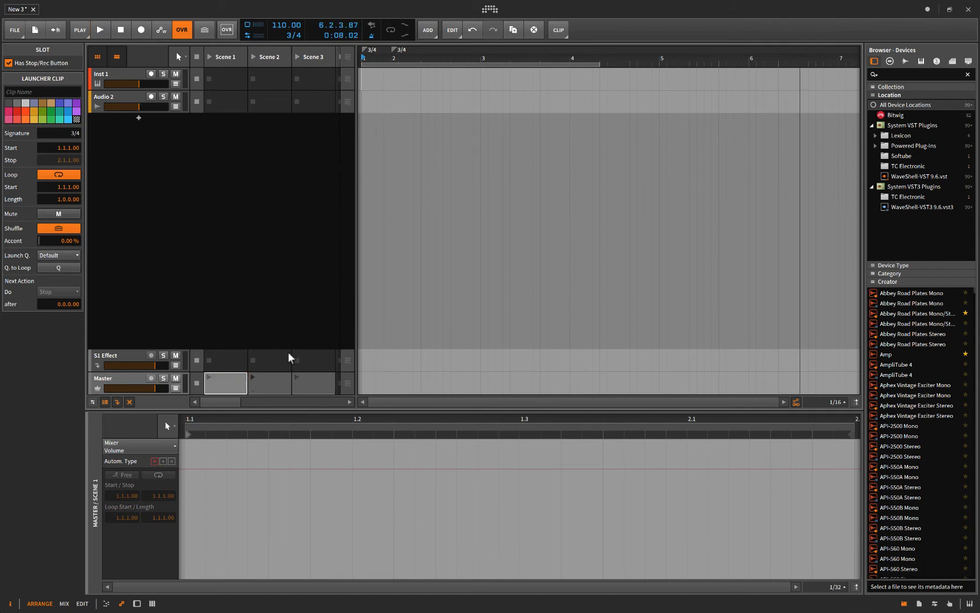
Step: Delete both 3/4 time signature markers from the arranger timeline
{"action": "left_click", "coordinate": [398, 50]}
{"action": "key", "text": "Delete"}
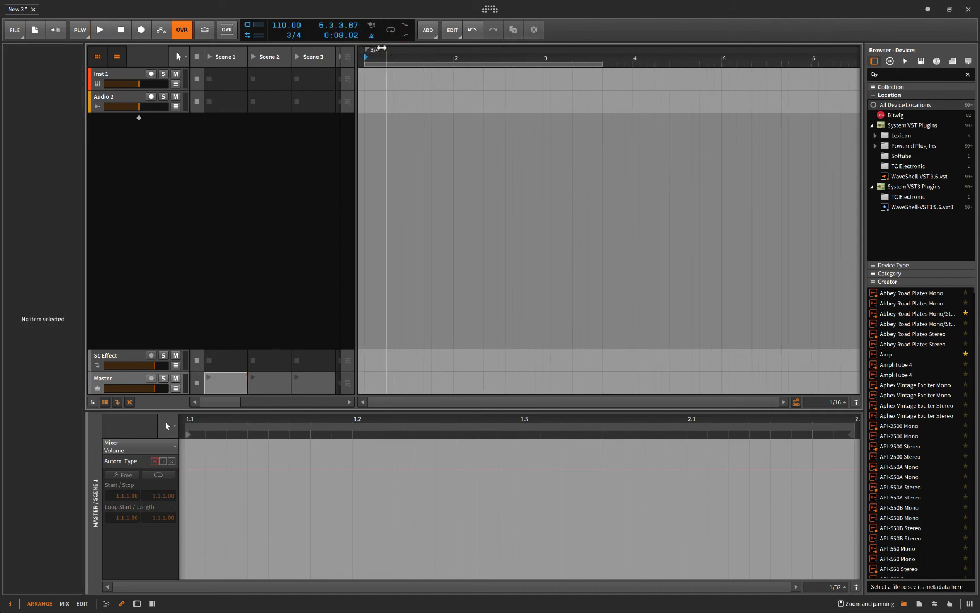
{"action": "left_click", "coordinate": [382, 49]}
{"action": "key", "text": "Delete"}
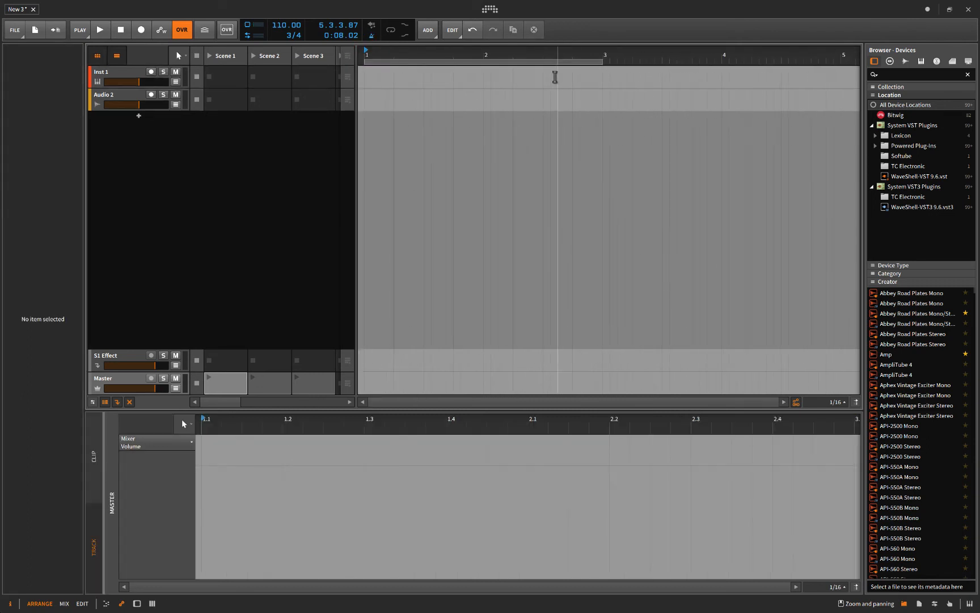
Step: Record into the arranger while launching Scenes 1, 2 and 3 in turn, and stop the recording
{"action": "left_click", "coordinate": [141, 30]}
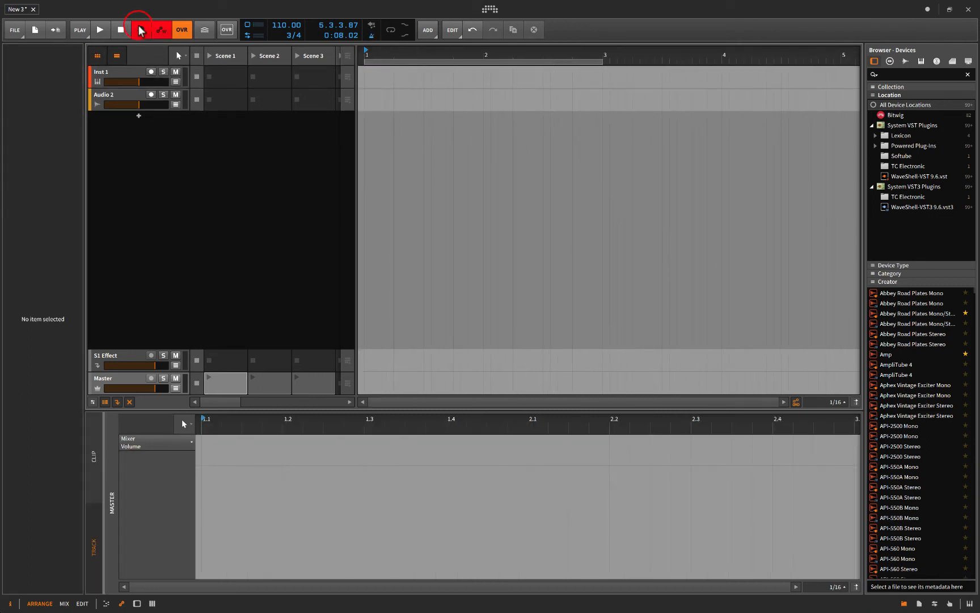
{"action": "left_click", "coordinate": [208, 55]}
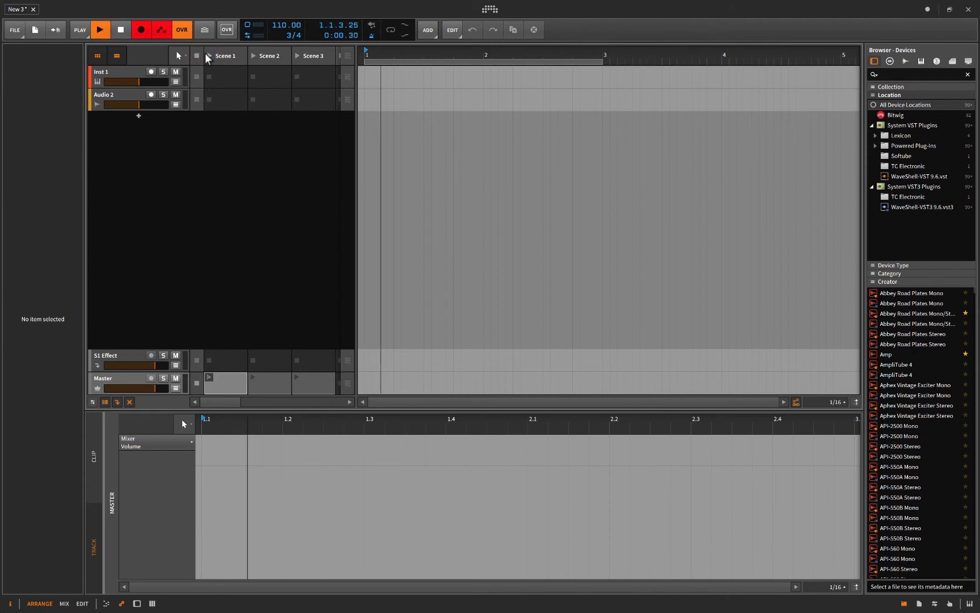
{"action": "left_click", "coordinate": [254, 57]}
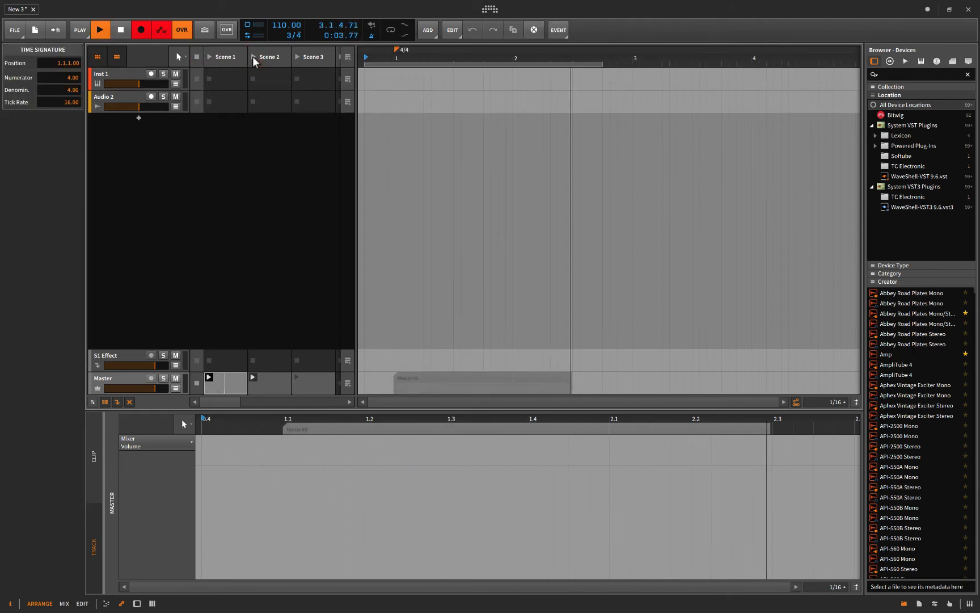
{"action": "left_click", "coordinate": [297, 56]}
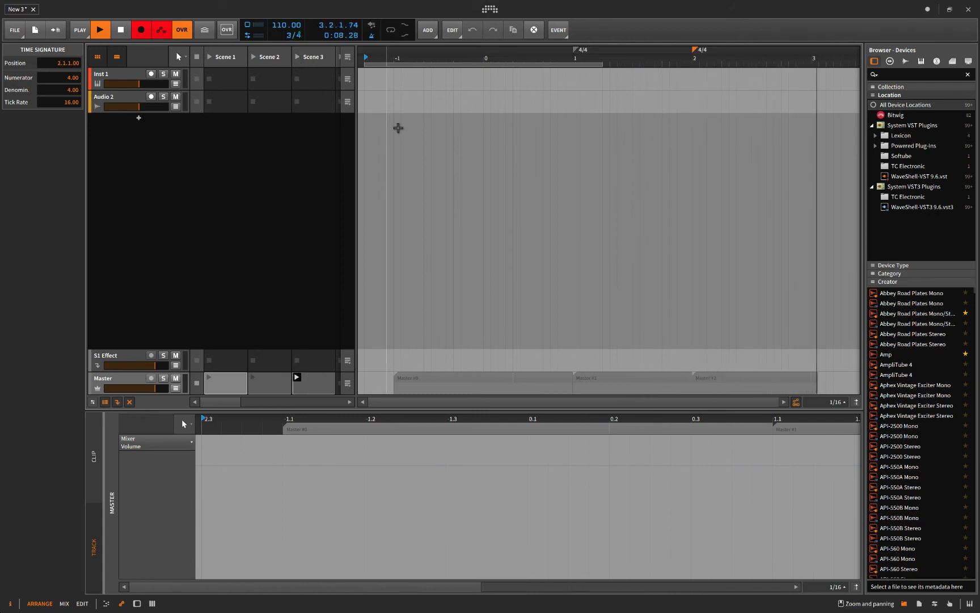
{"action": "key", "text": "space"}
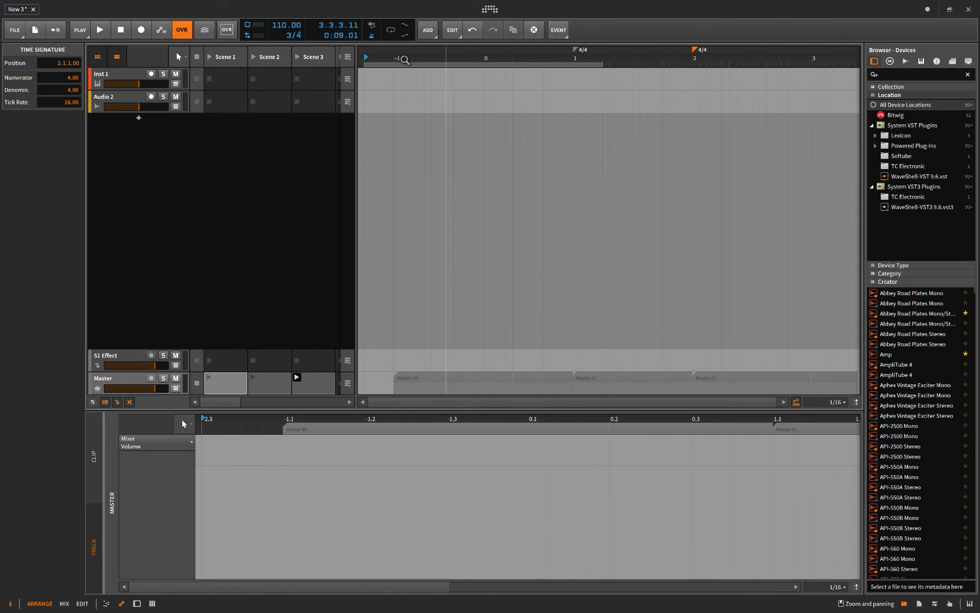
Step: Examine the recorded time signature markers and the first two recorded Master clips in the arranger
{"action": "left_click_drag", "start_coordinate": [586, 68], "coordinate": [532, 65]}
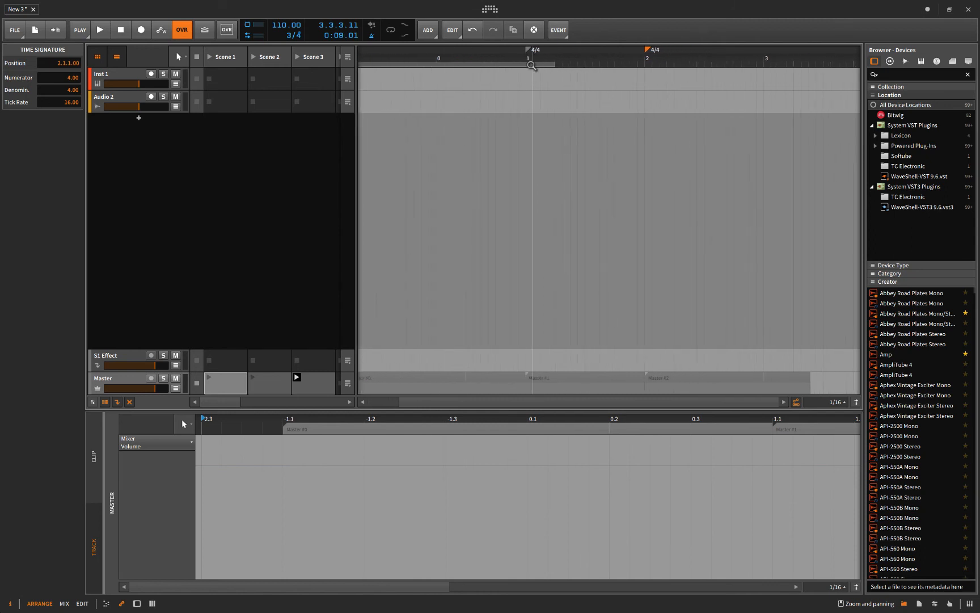
{"action": "scroll", "coordinate": [586, 61], "scroll_direction": "right", "scroll_amount": 7}
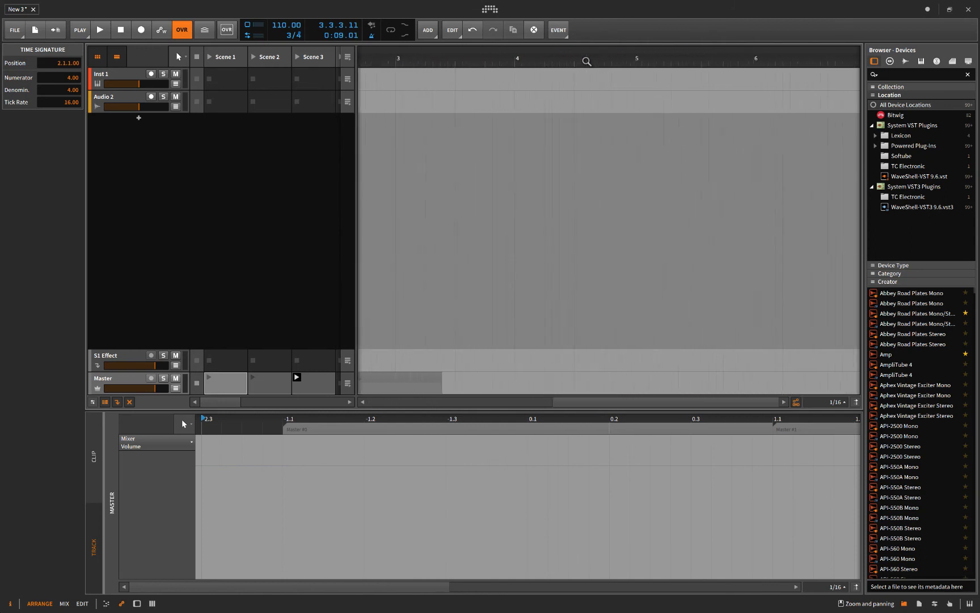
{"action": "scroll", "coordinate": [587, 60], "scroll_direction": "right", "scroll_amount": 9}
{"action": "scroll", "coordinate": [586, 61], "scroll_direction": "left", "scroll_amount": 15}
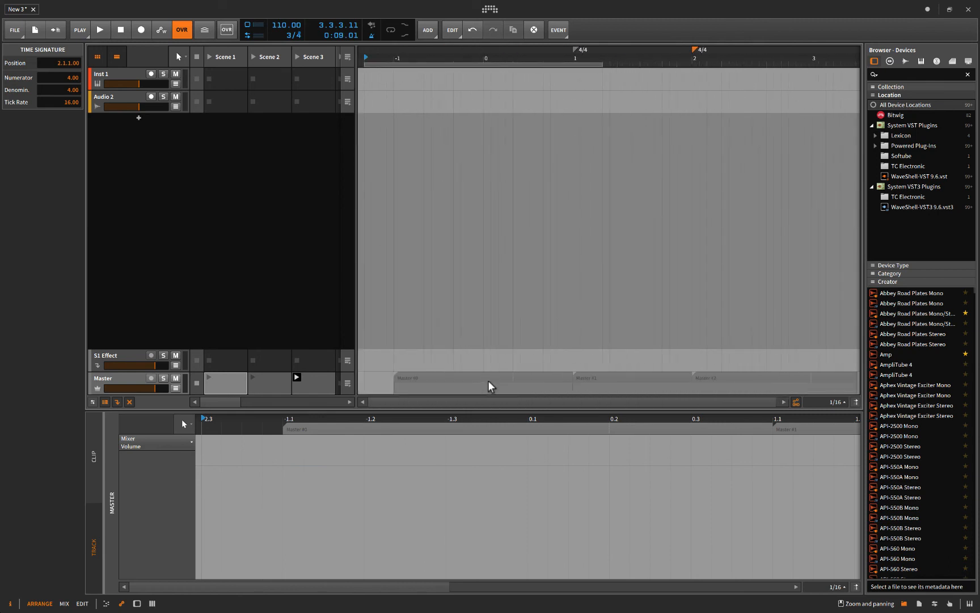
{"action": "left_click", "coordinate": [486, 376]}
{"action": "left_click", "coordinate": [471, 381]}
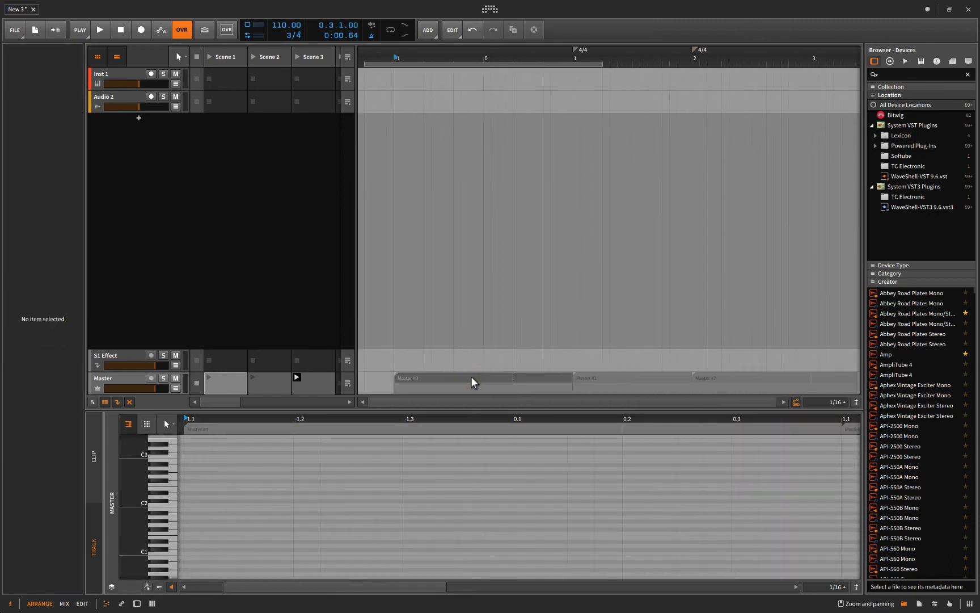
{"action": "left_click", "coordinate": [602, 378]}
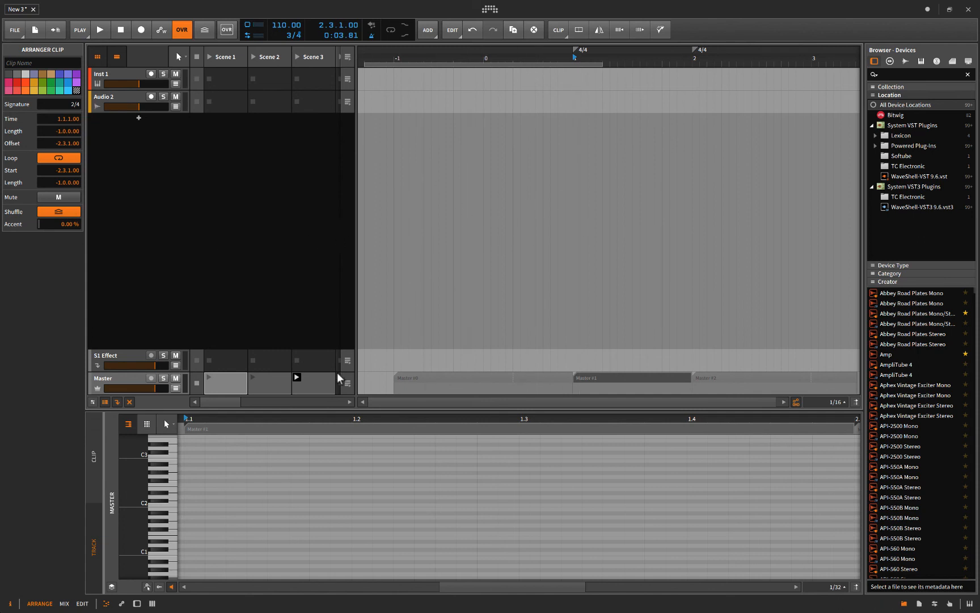
Step: Delete the Master track launcher clips from Scenes 3, 2 and 1, and hide the clip launcher
{"action": "left_click", "coordinate": [307, 379]}
{"action": "left_click", "coordinate": [261, 385]}
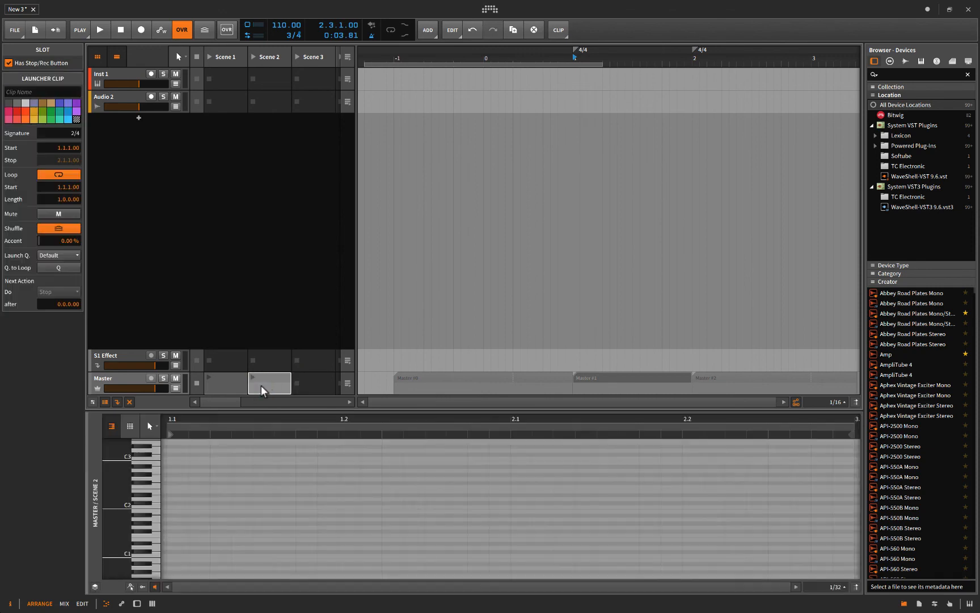
{"action": "left_click", "coordinate": [213, 380]}
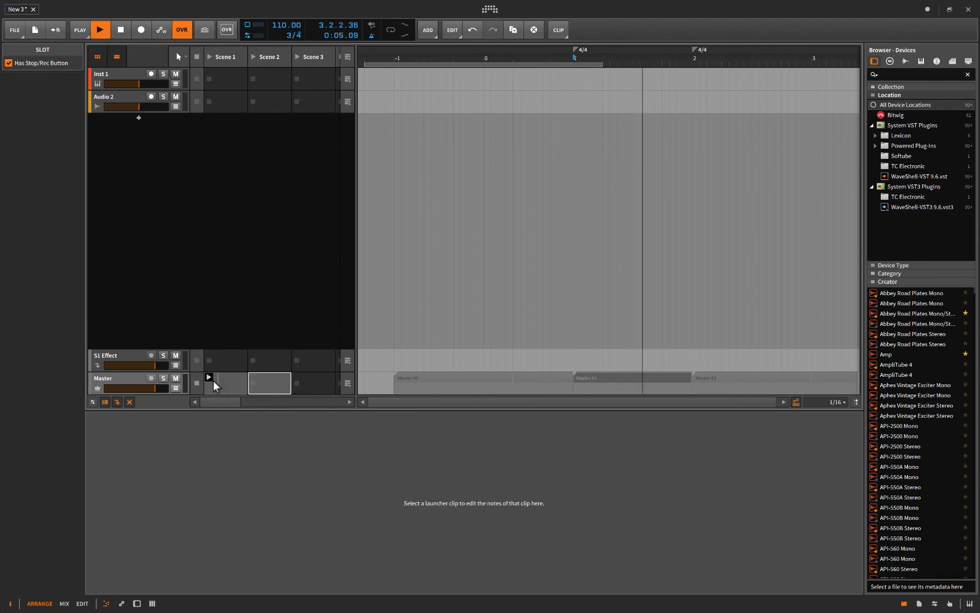
{"action": "left_click", "coordinate": [215, 381]}
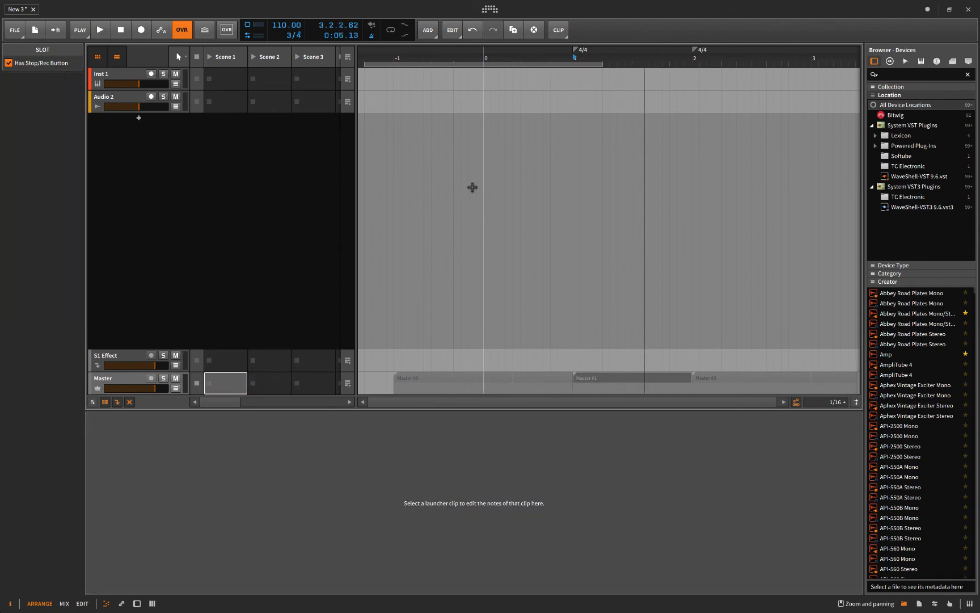
{"action": "key", "text": "l"}
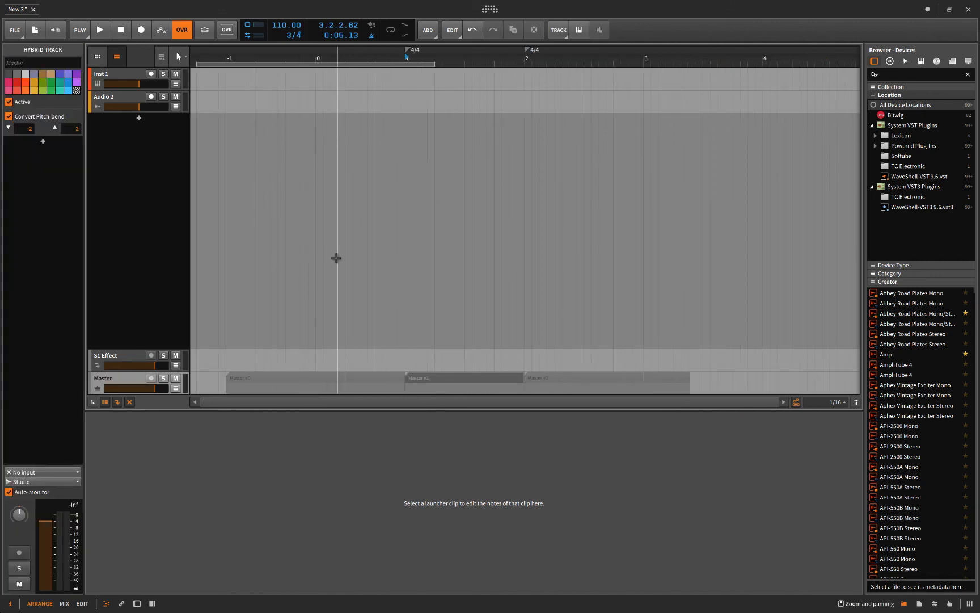
Step: Delete the 4/4 time signature marker at bar 2 from the arranger timeline
{"action": "left_click", "coordinate": [407, 50]}
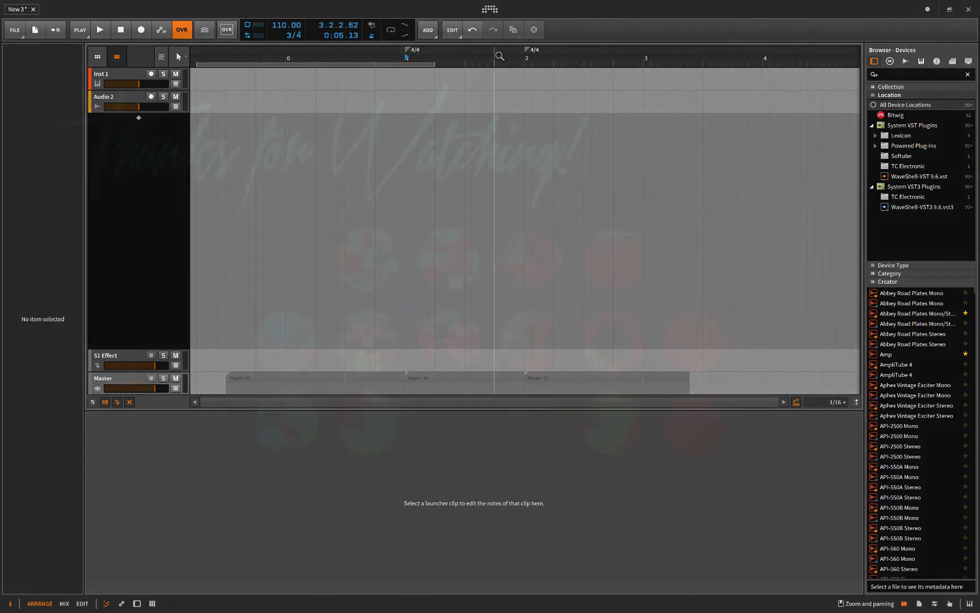
{"action": "left_click", "coordinate": [524, 50]}
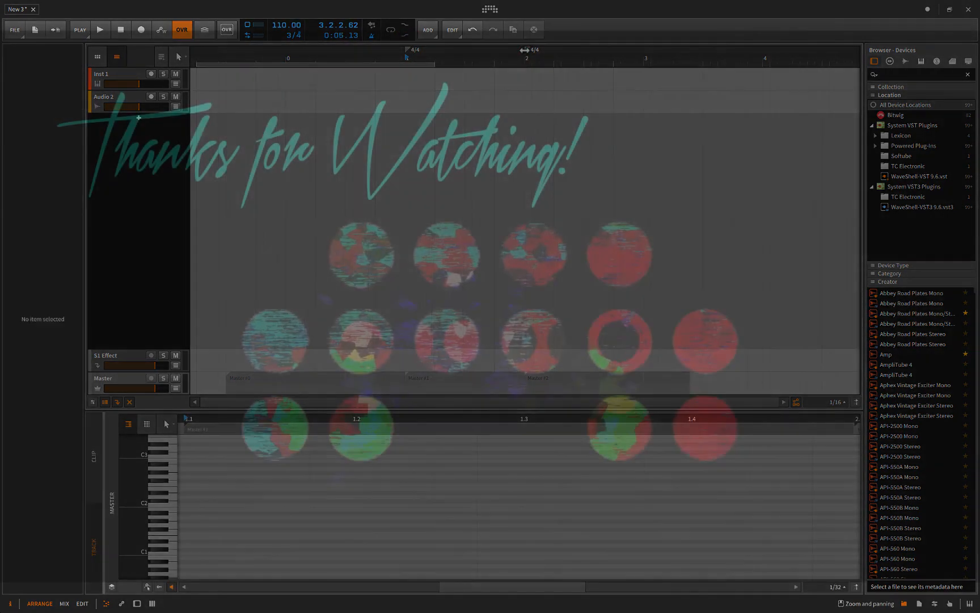
{"action": "left_click", "coordinate": [525, 50]}
{"action": "key", "text": "Delete"}
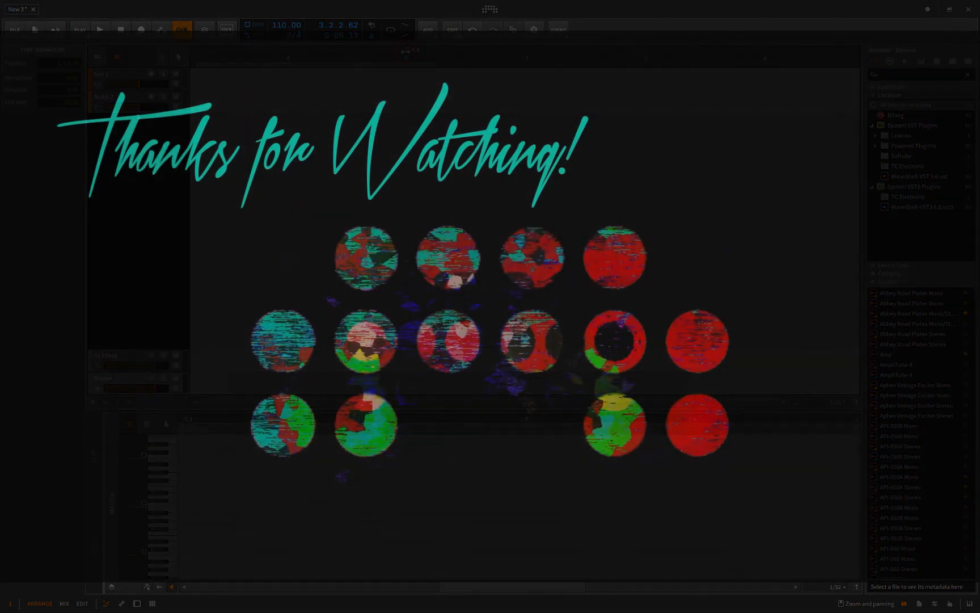